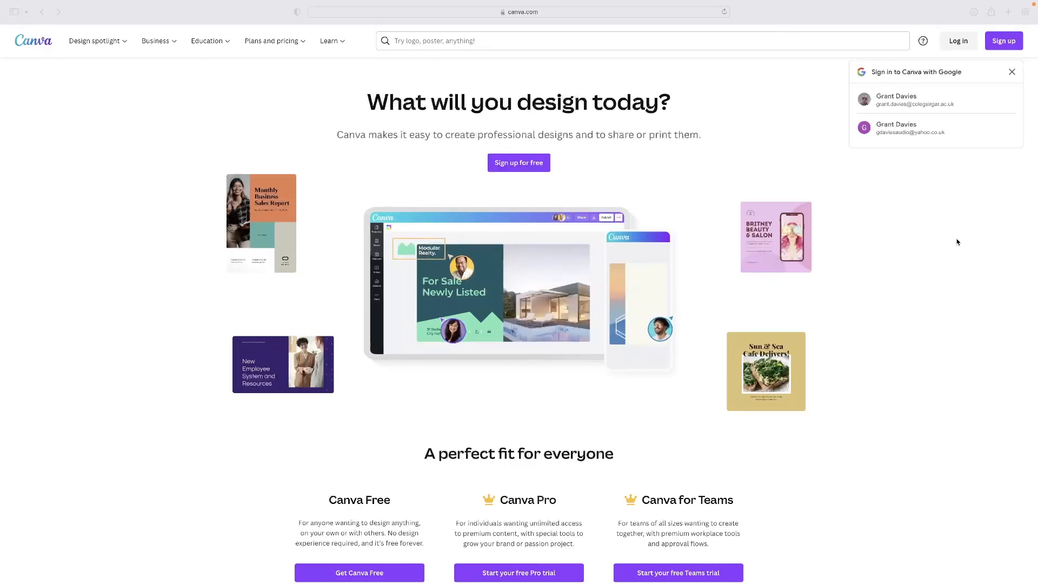
# Open Canva's log-in options and choose Continue with Google
pyautogui.click(958, 233)
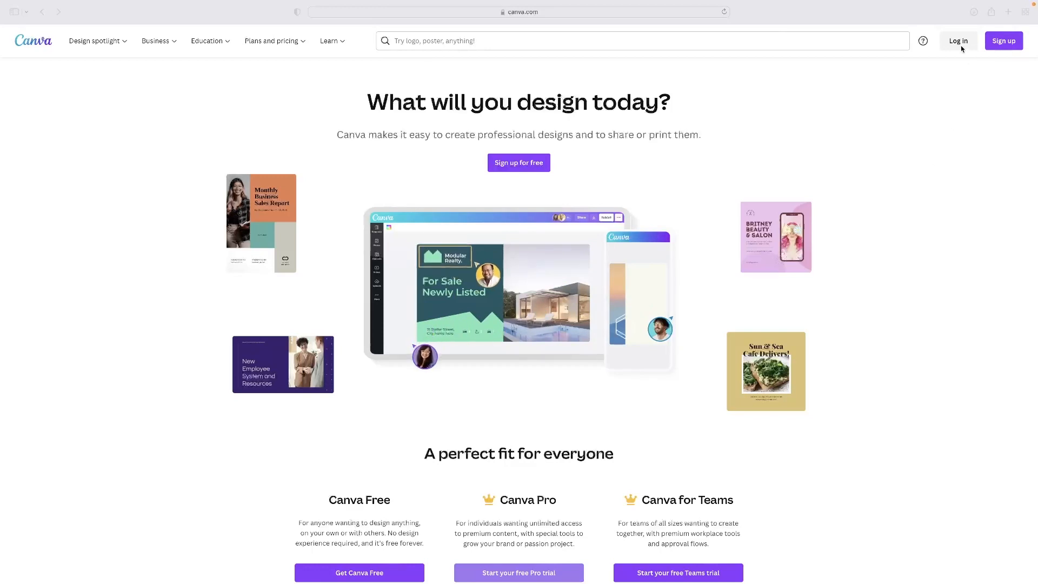
pyautogui.click(948, 88)
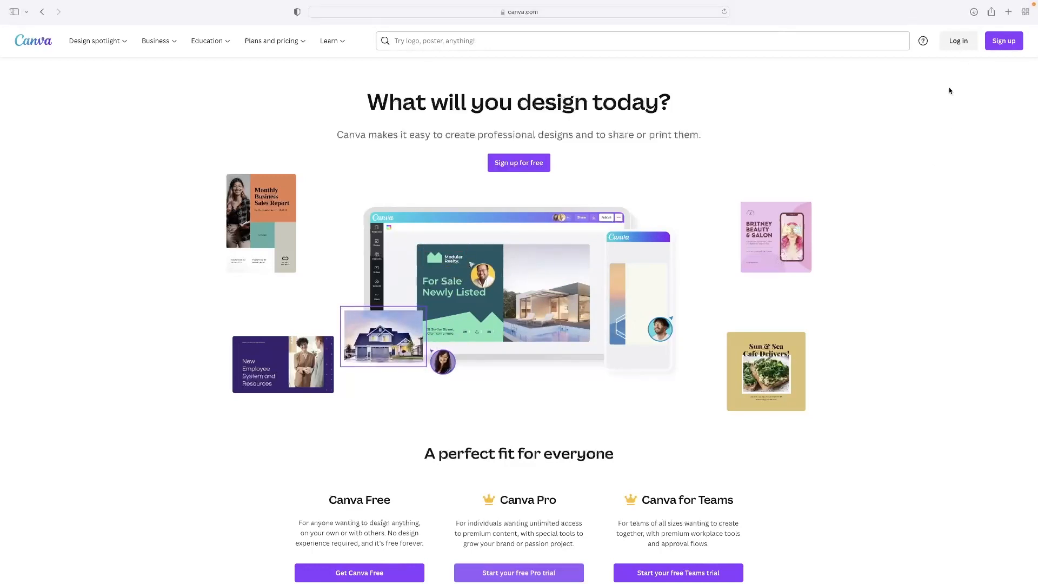
pyautogui.click(957, 41)
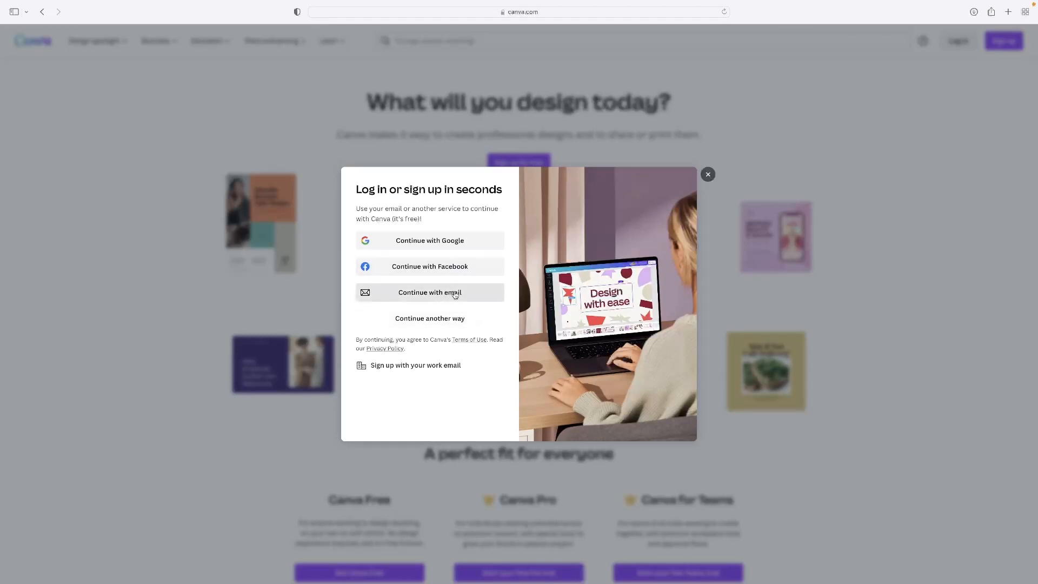
pyautogui.click(455, 241)
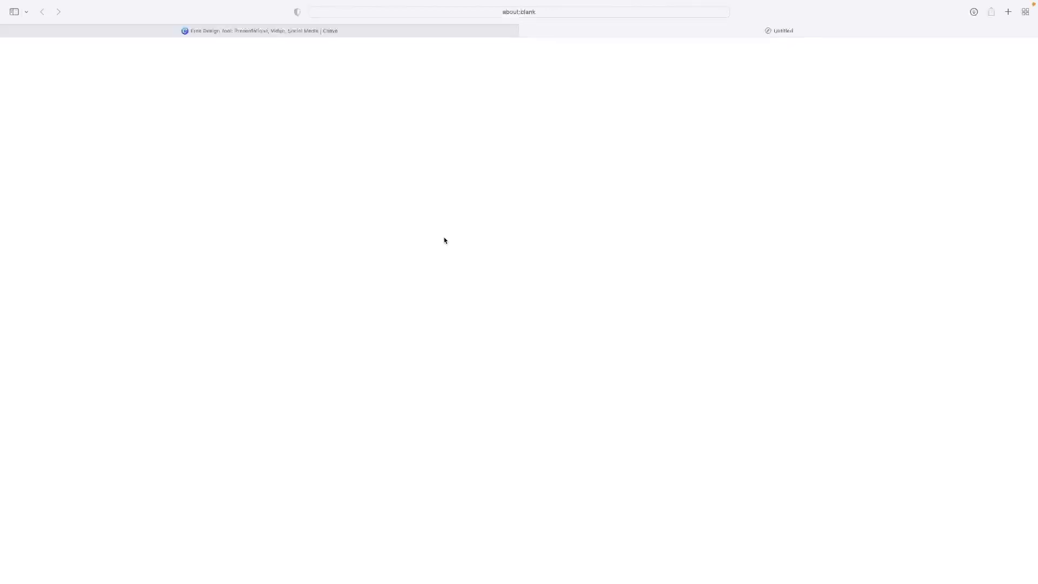
# Pick the Google account and close the 'Introducing Canva Docs' popup
pyautogui.click(506, 302)
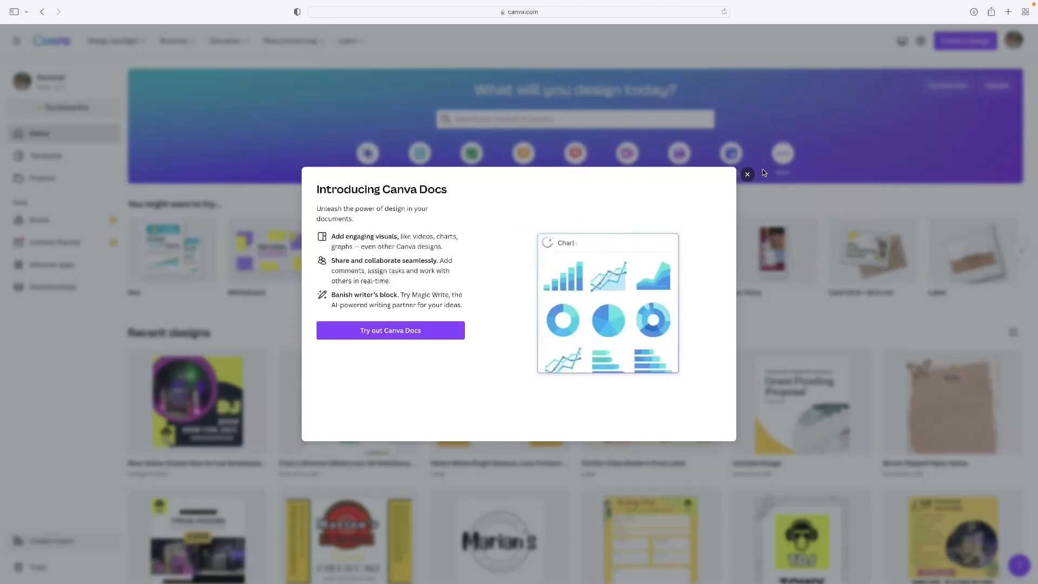
pyautogui.click(747, 175)
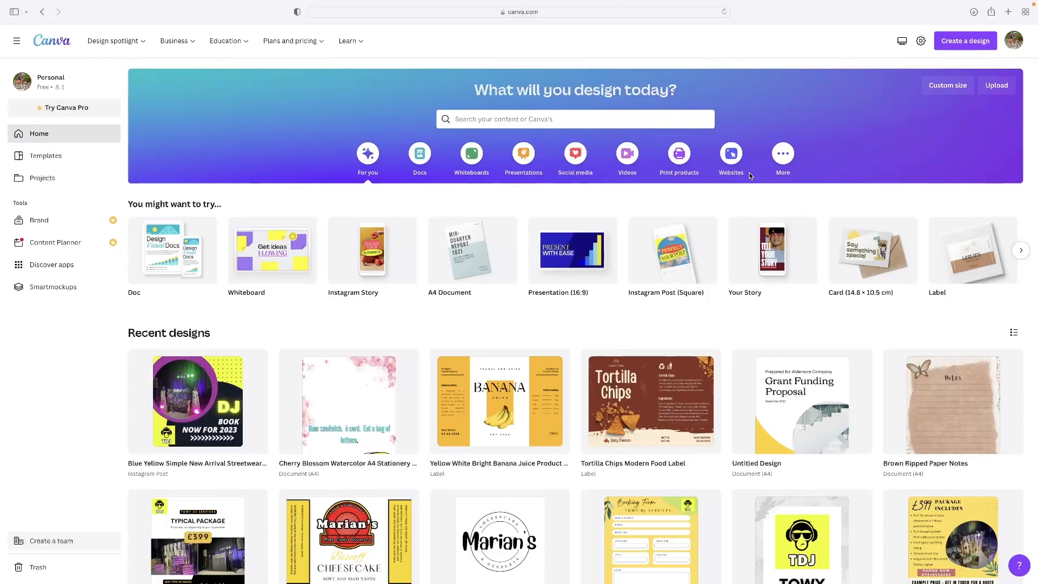
pyautogui.moveTo(557, 234)
pyautogui.scroll(-5, 419, 205)
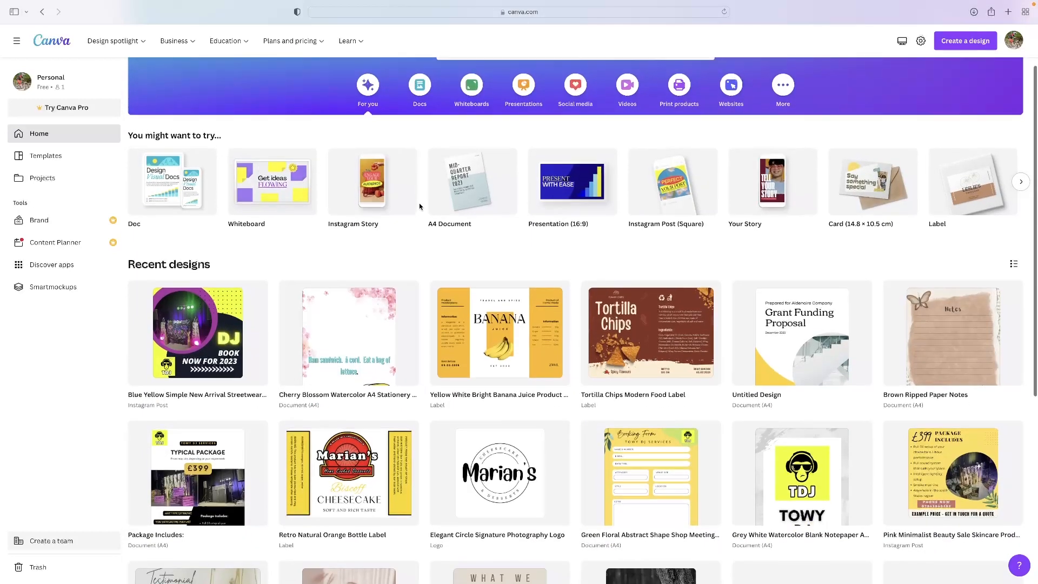
pyautogui.scroll(5, 419, 206)
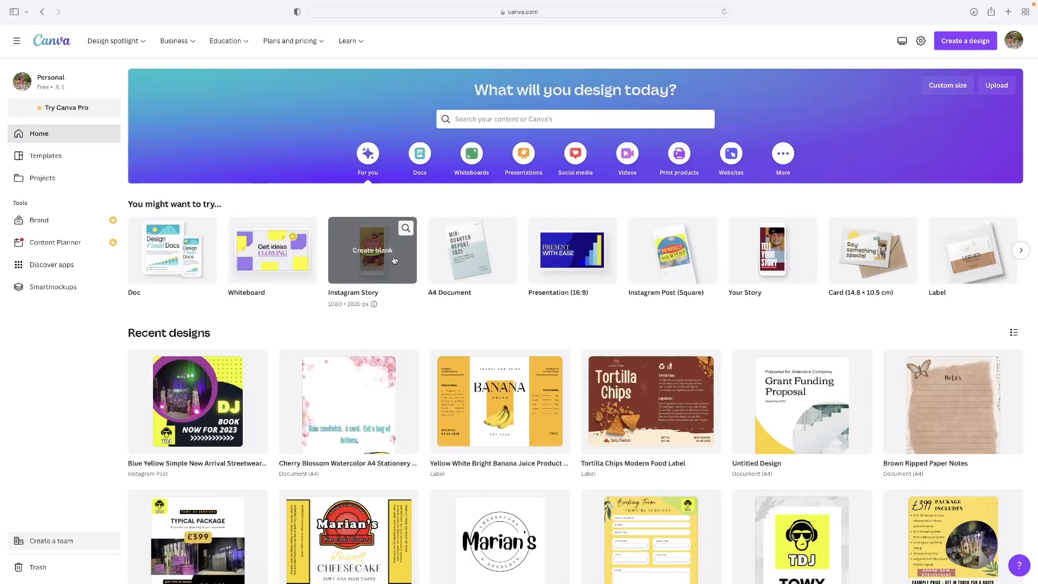
# Create a blank Instagram Post (Square), then browse More design types on the home page
pyautogui.click(661, 251)
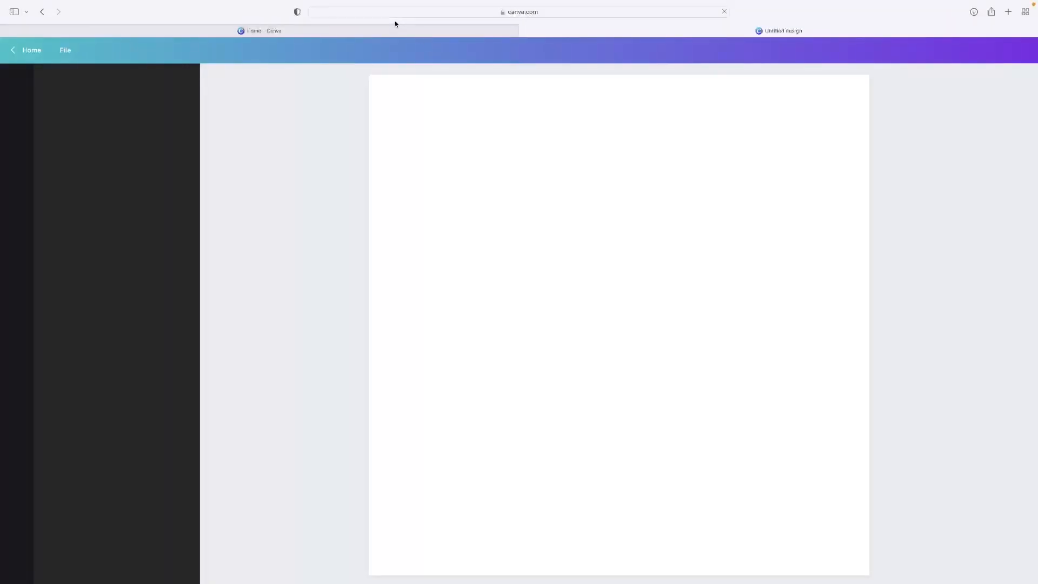
pyautogui.click(387, 31)
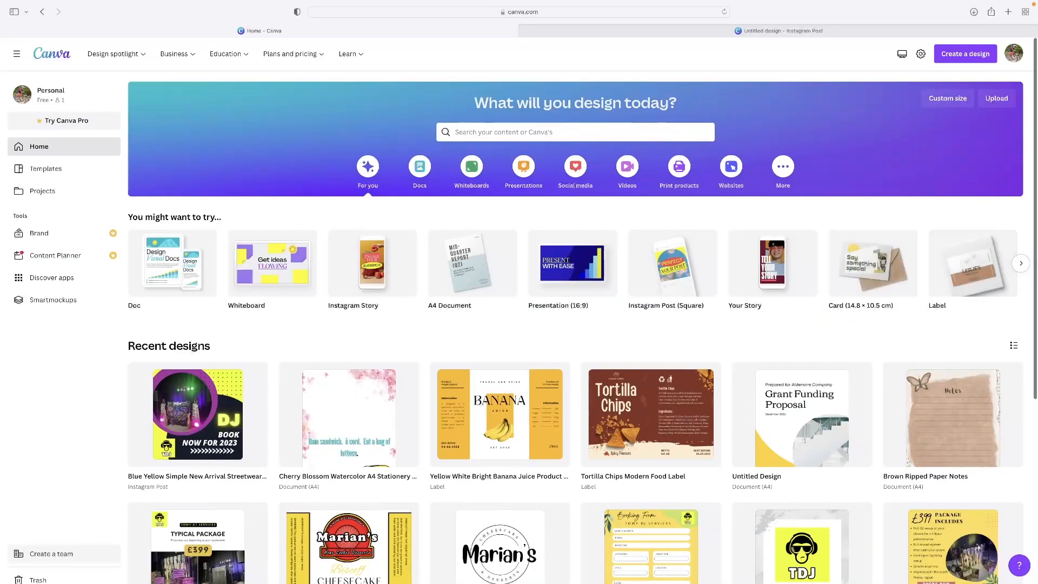
pyautogui.click(1021, 264)
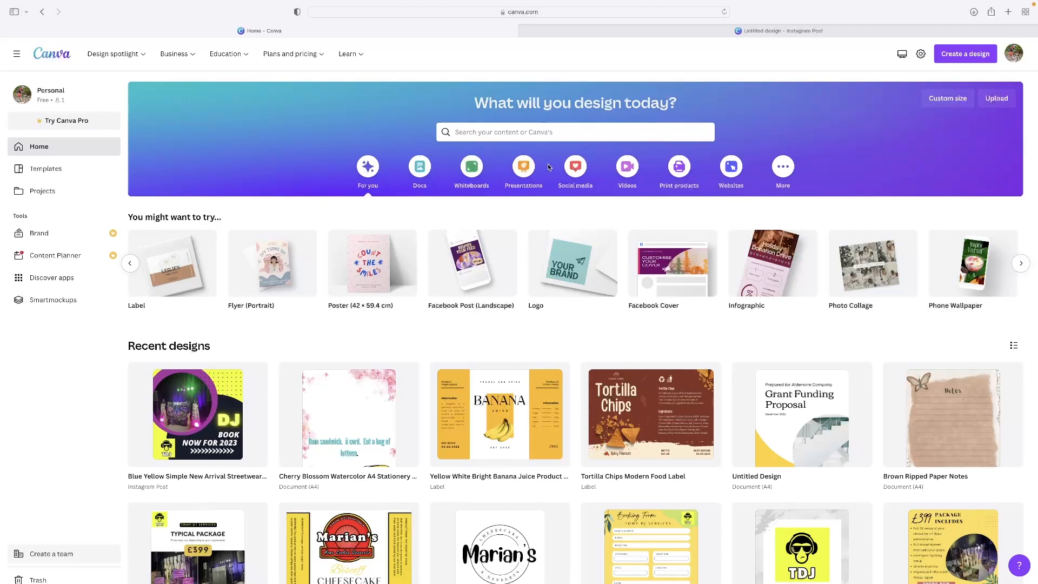
pyautogui.click(782, 166)
# Look through further design type suggestions, then return to the Untitled design tab
pyautogui.scroll(-1, 604, 261)
pyautogui.scroll(-1, 604, 261)
pyautogui.scroll(2, 603, 261)
pyautogui.scroll(-2, 603, 261)
pyautogui.scroll(2, 604, 261)
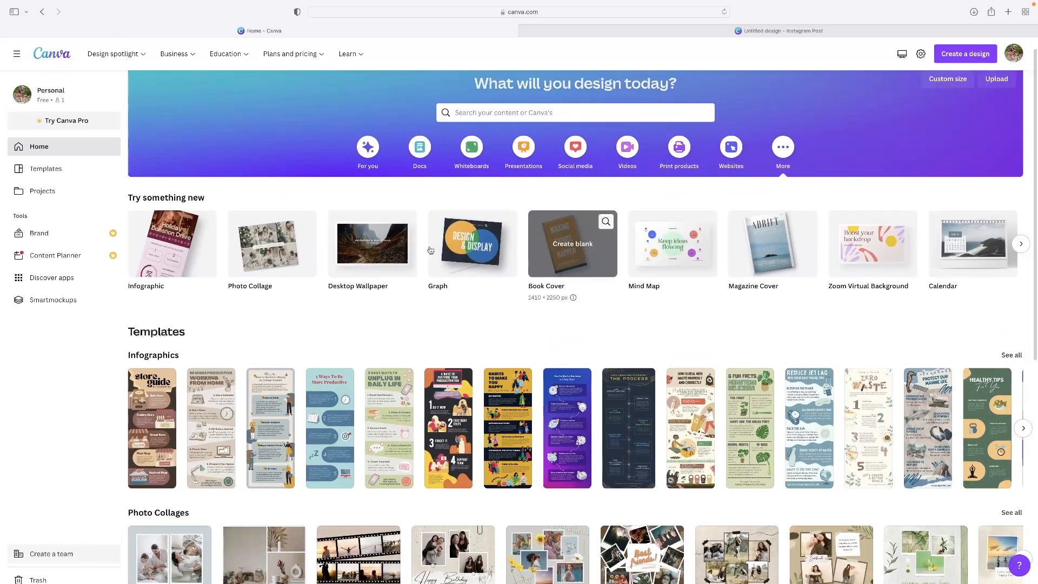
pyautogui.click(1020, 243)
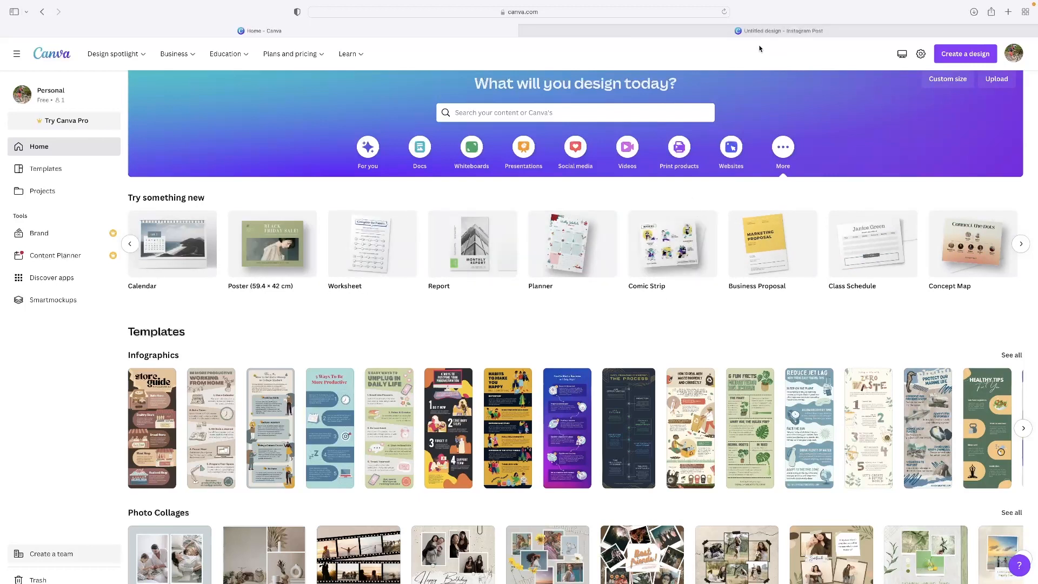
pyautogui.moveTo(744, 33)
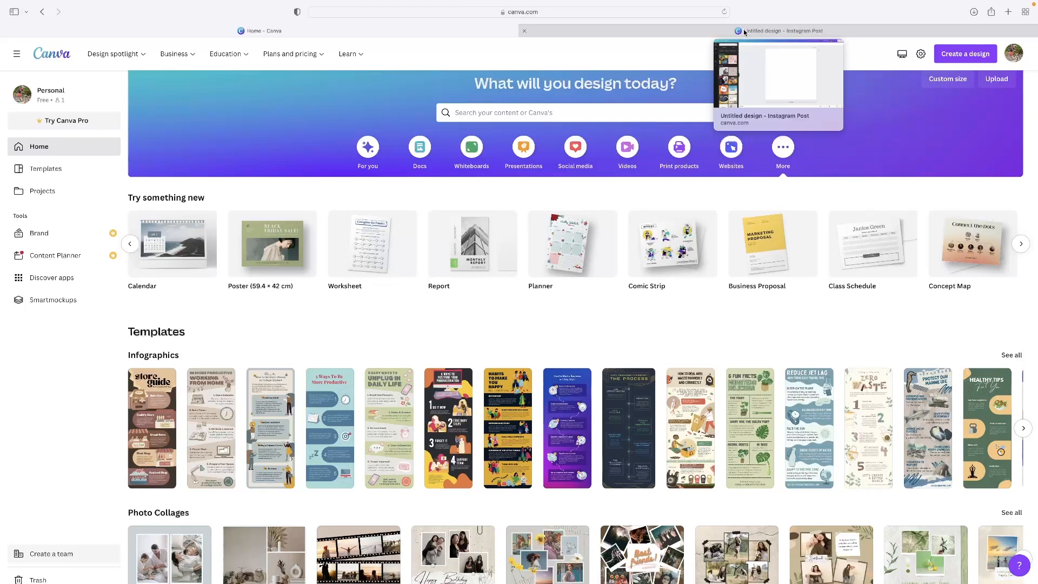
pyautogui.click(744, 32)
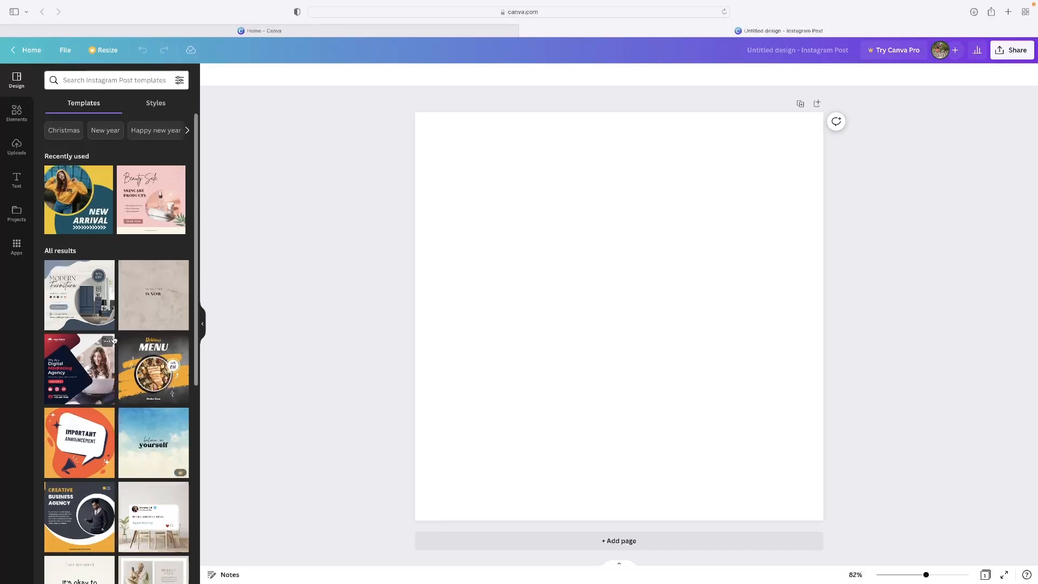
# Apply the yellow-and-black Menu food template from the Templates list
pyautogui.scroll(-5, 113, 340)
pyautogui.scroll(5, 112, 339)
pyautogui.click(141, 366)
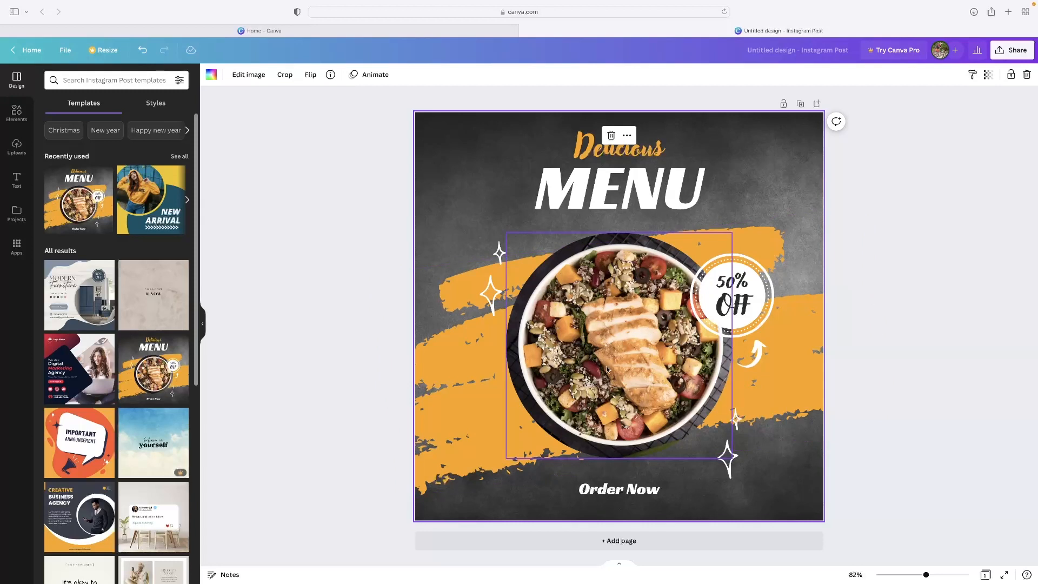
pyautogui.scroll(-10, 162, 362)
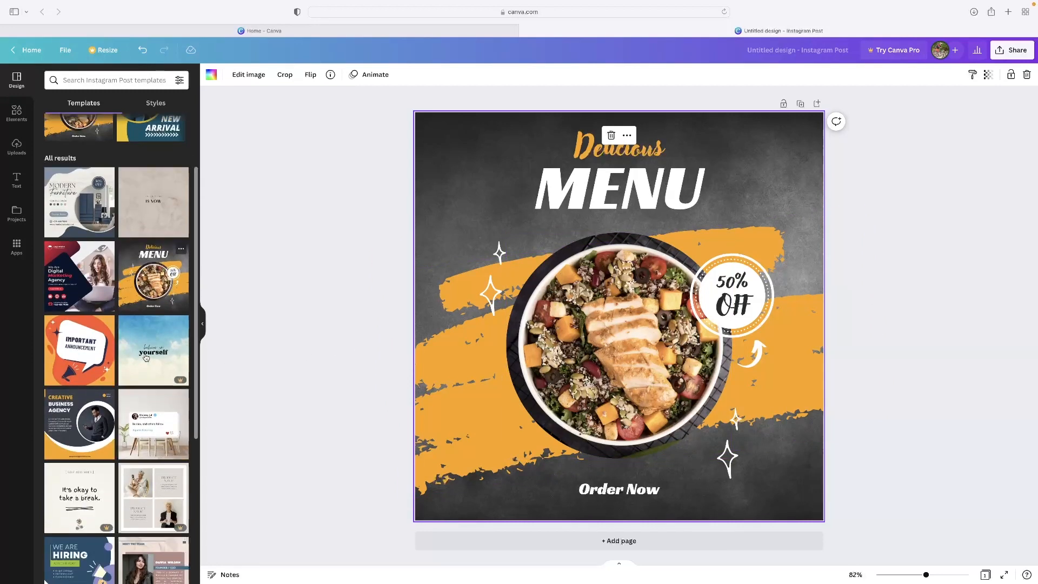
pyautogui.scroll(10, 162, 362)
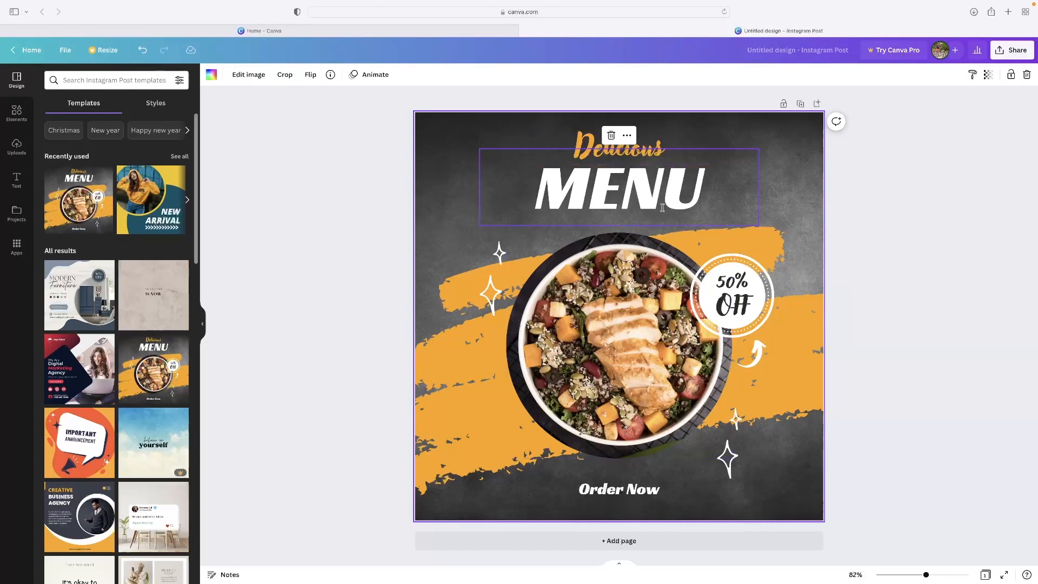
# Replace 'Delicious' with 'New' and delete the M from 'MENU'
pyautogui.doubleClick(648, 142)
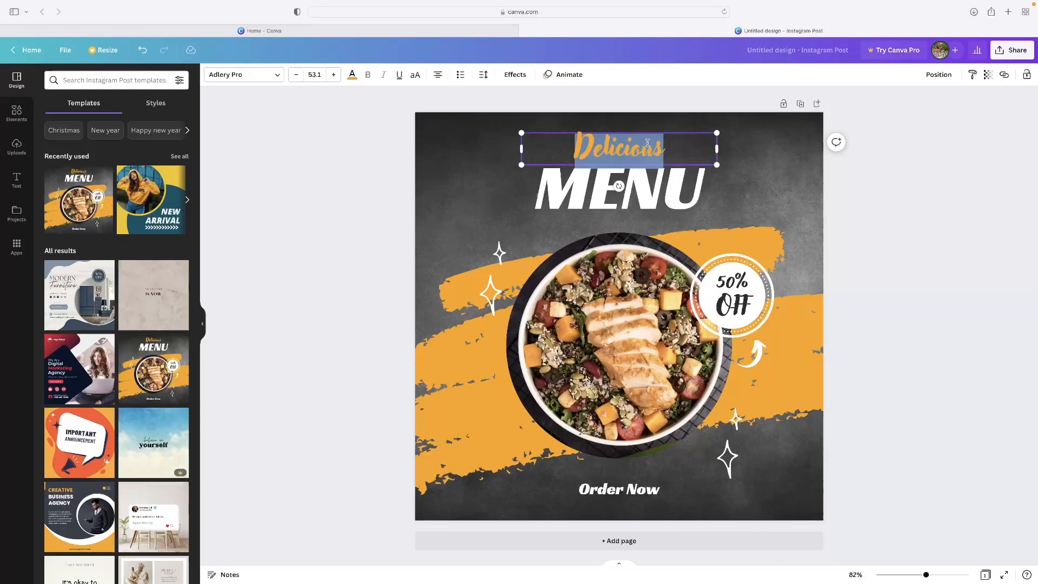
pyautogui.write('New')
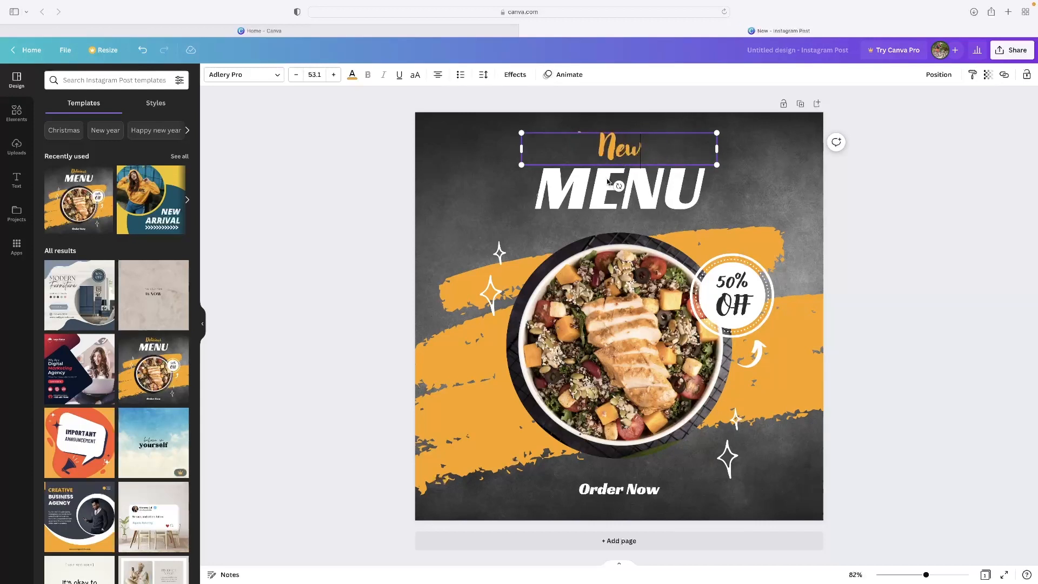
pyautogui.moveTo(539, 189); pyautogui.dragTo(593, 188)
pyautogui.press('BackSpace')
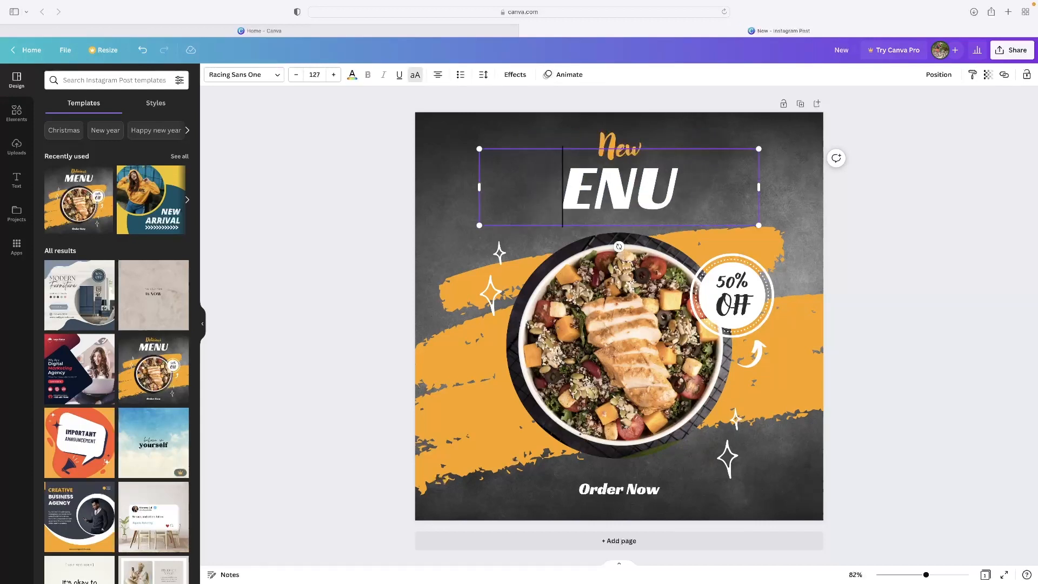
pyautogui.doubleClick(658, 195)
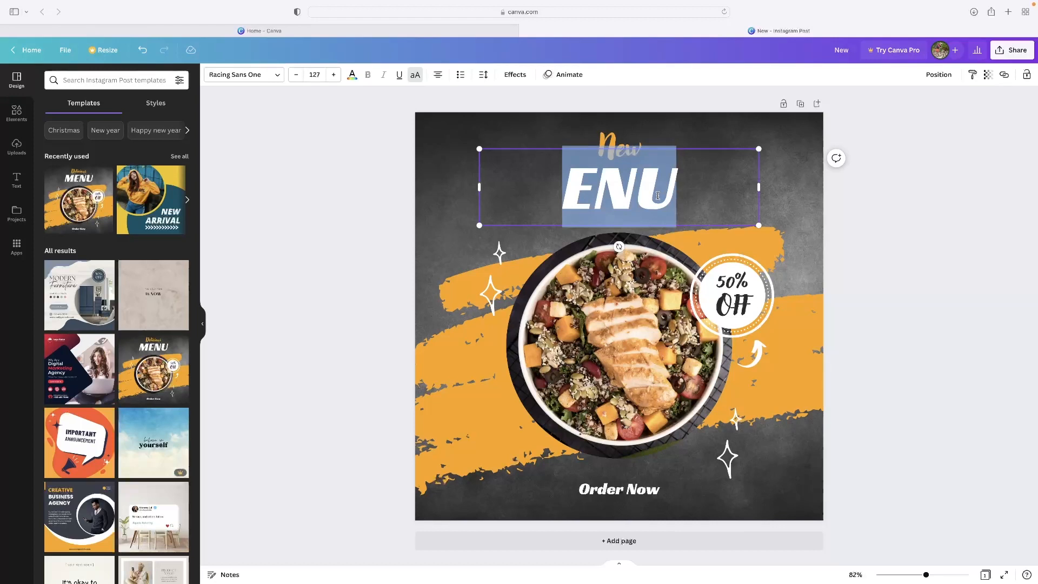
# Select the remaining ENU headline text and retype it as 'ALBUM'
pyautogui.click(632, 161)
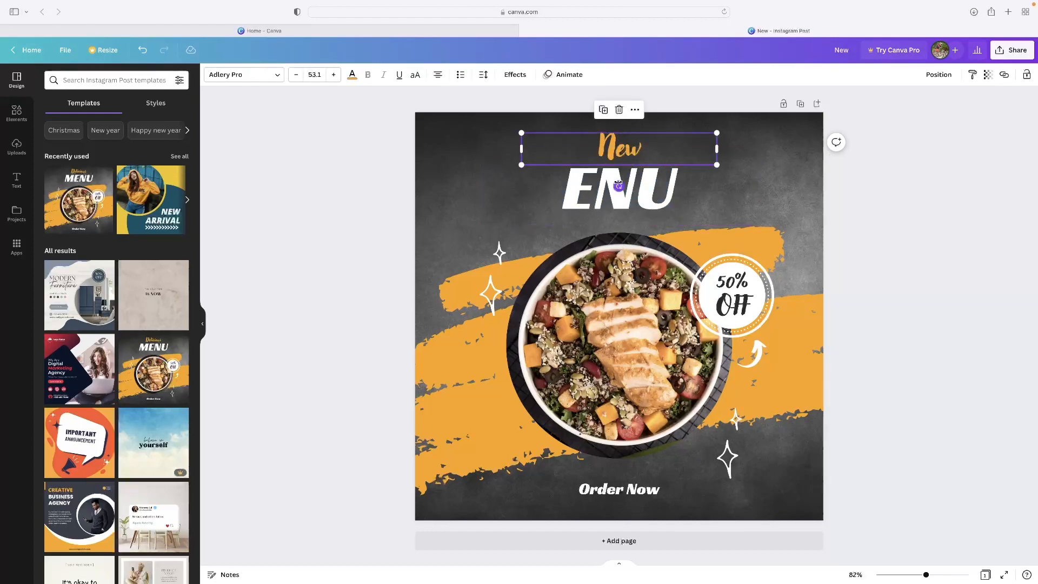
pyautogui.click(651, 167)
pyautogui.click(653, 152)
pyautogui.click(656, 151)
pyautogui.click(660, 150)
pyautogui.click(660, 151)
pyautogui.doubleClick(638, 187)
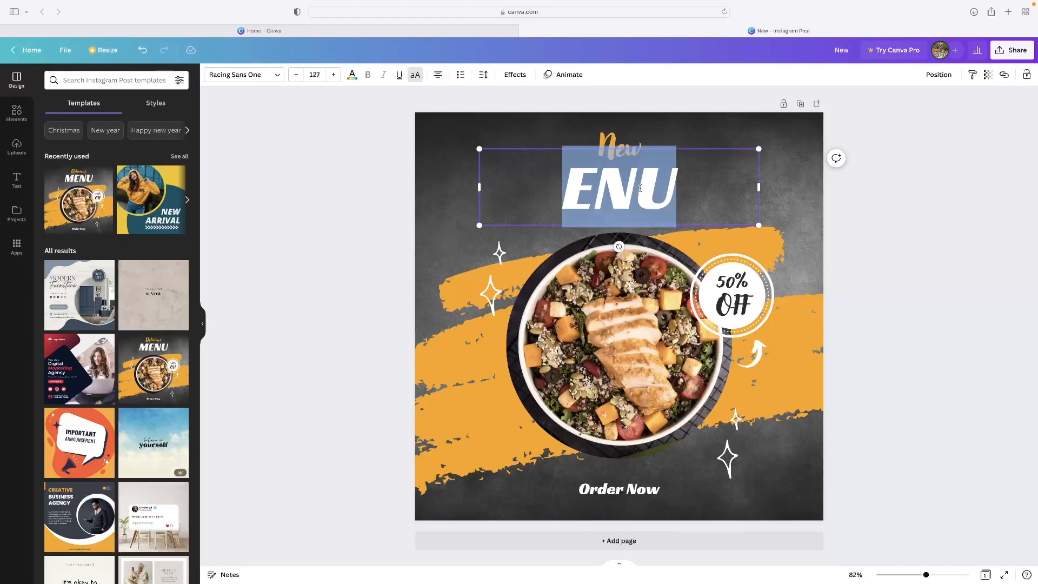
pyautogui.write('ALBUM')
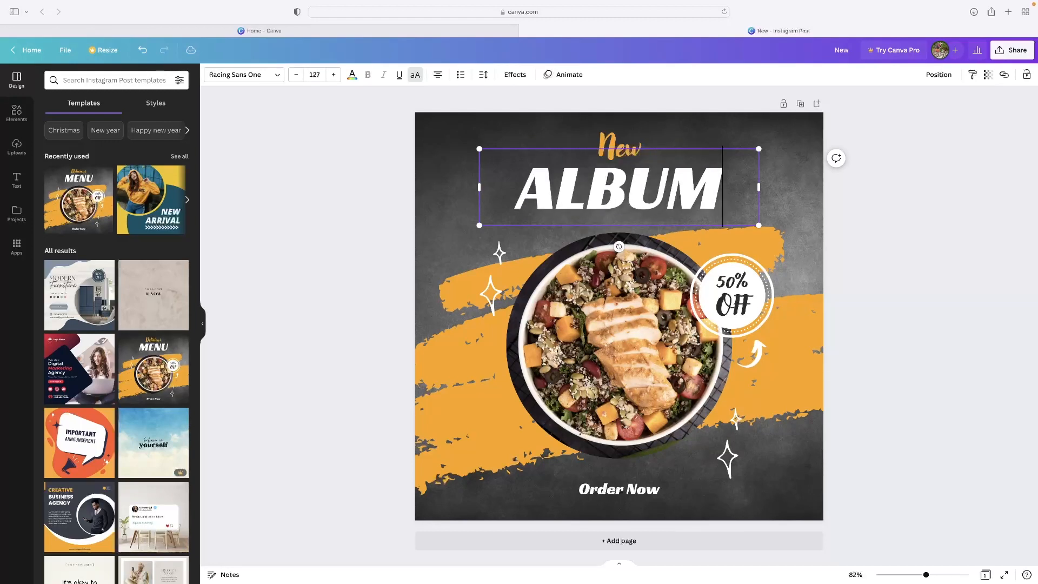
pyautogui.click(759, 270)
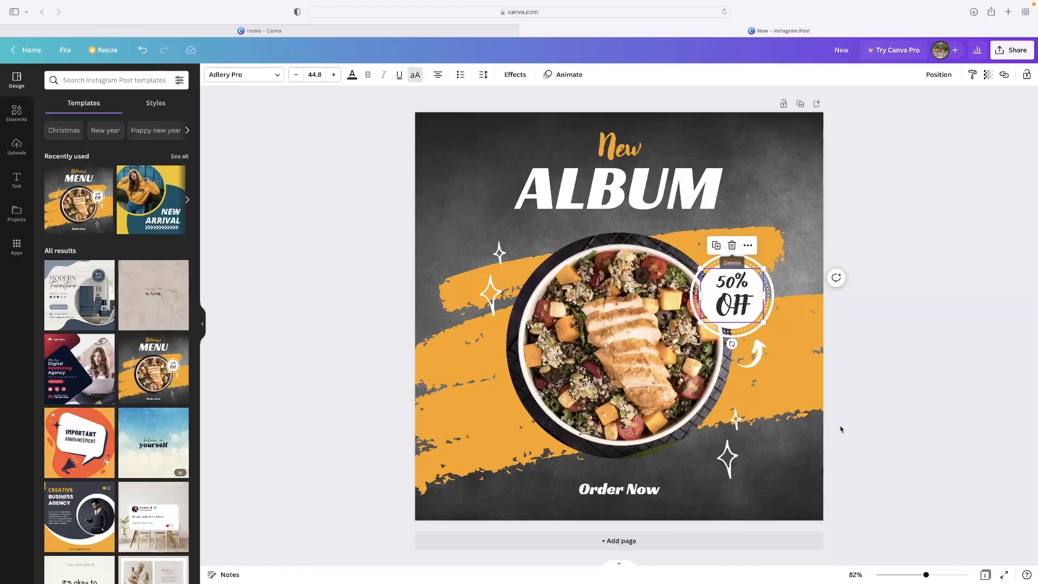
# Delete the 50% OFF text and white circle, and move the dotted ring beside ALBUM
pyautogui.press('Delete')
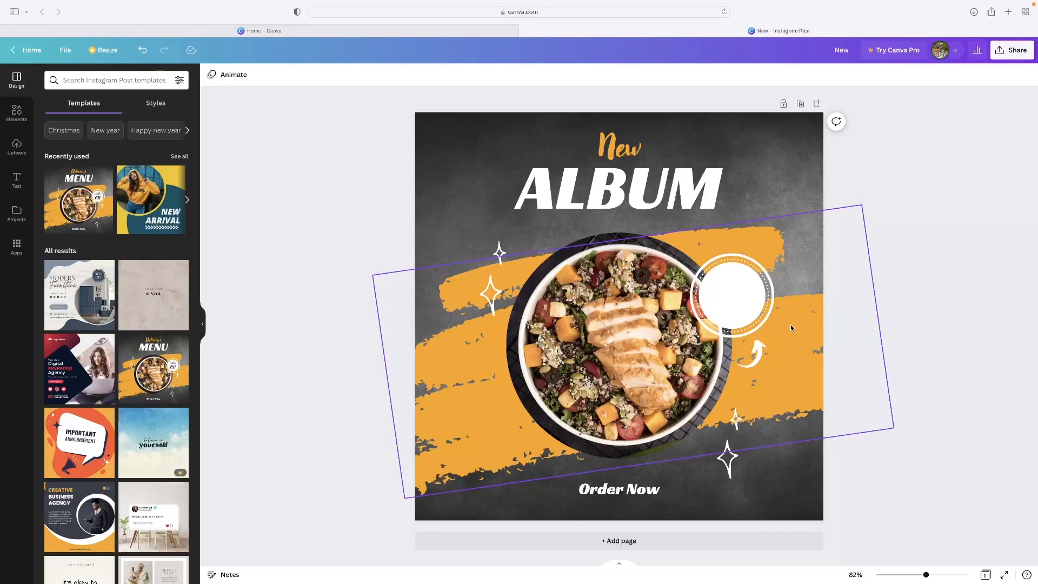
pyautogui.click(750, 309)
pyautogui.press('Delete')
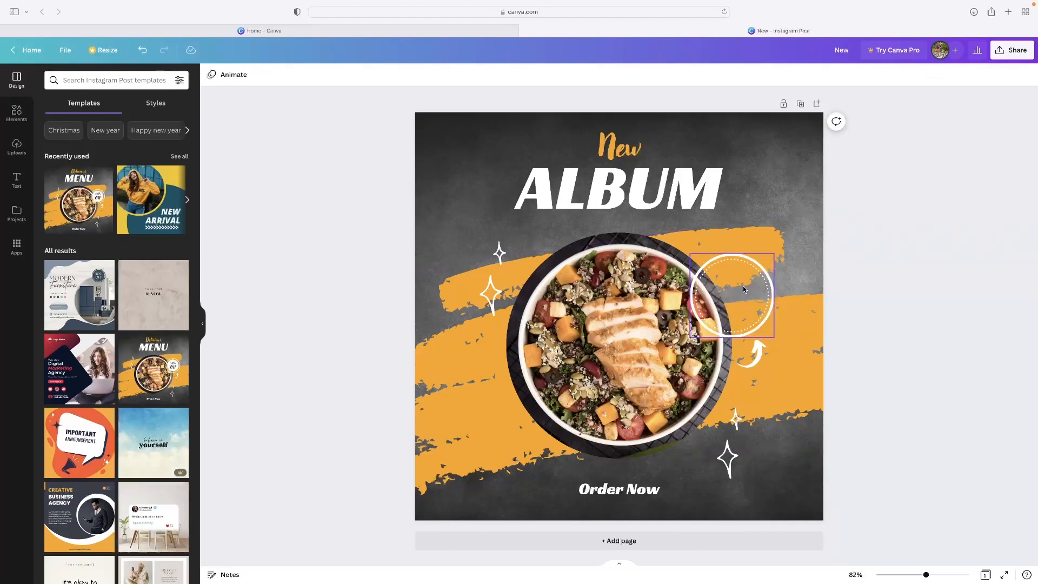
pyautogui.click(743, 288)
pyautogui.moveTo(733, 288); pyautogui.dragTo(773, 238)
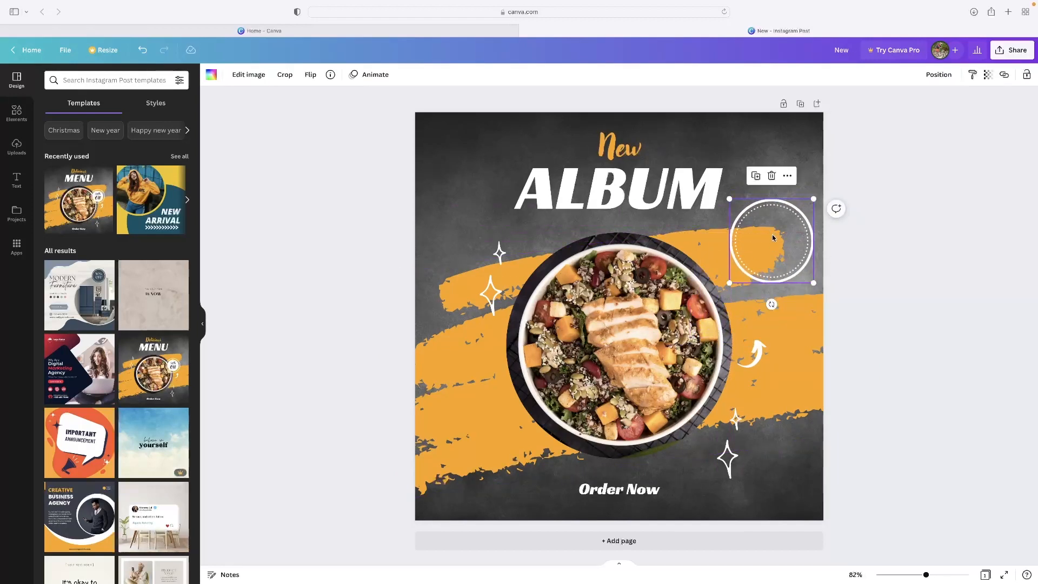
pyautogui.click(601, 342)
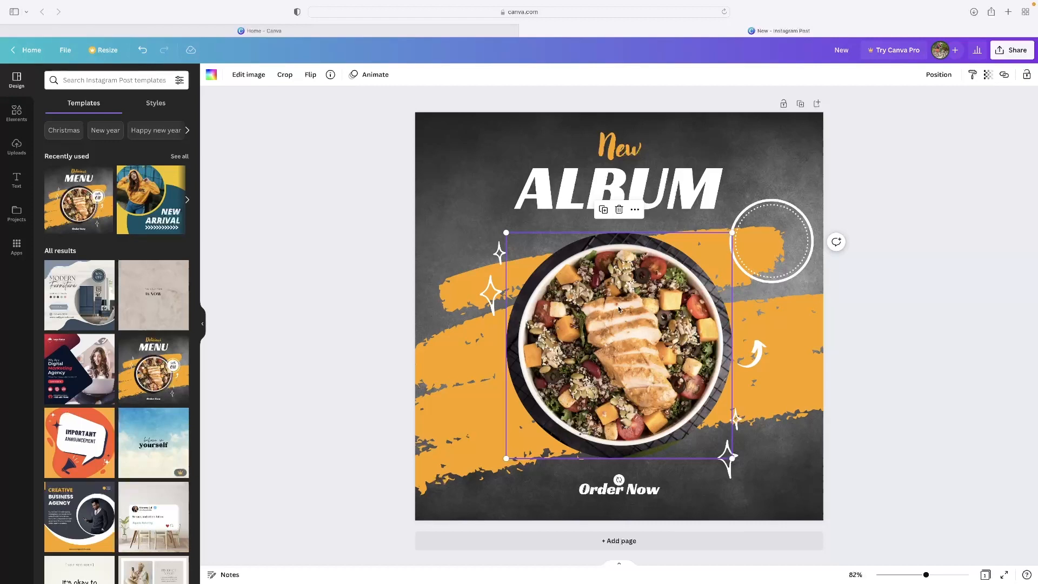
# Check the photo's Edit image options and drag the food bowl photo up behind ALBUM
pyautogui.click(247, 77)
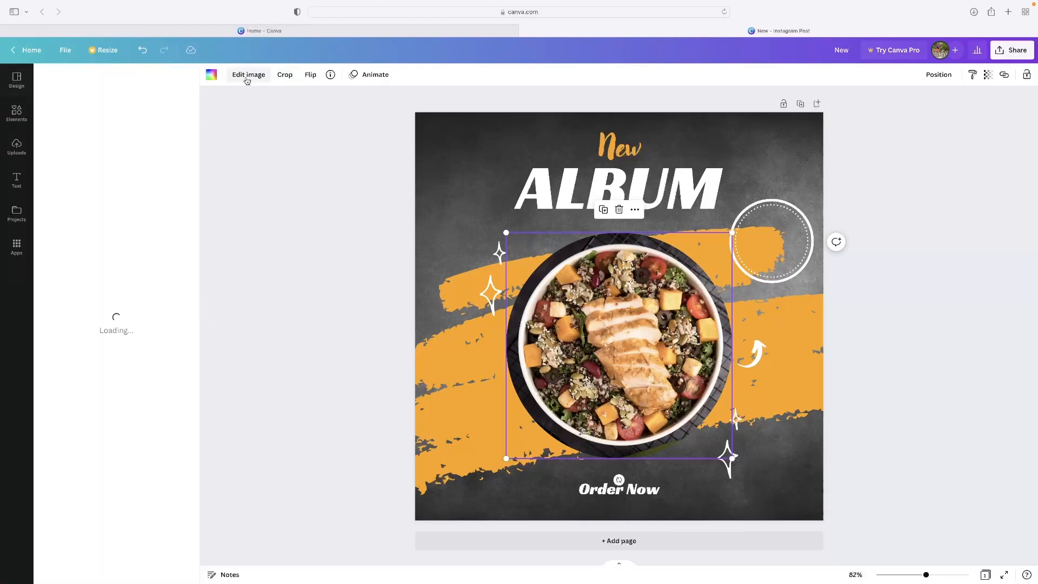
pyautogui.scroll(-10, 120, 257)
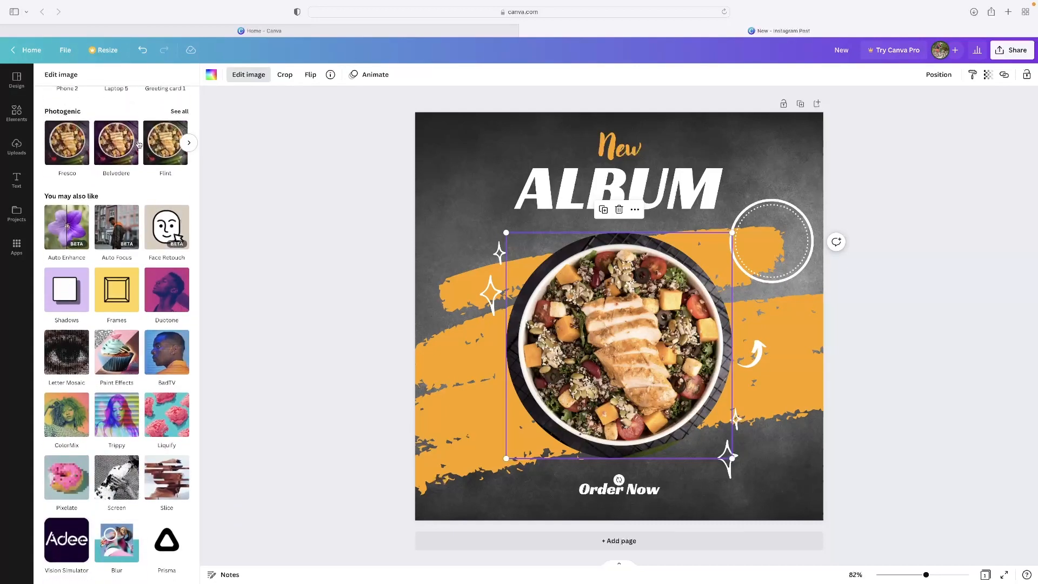
pyautogui.scroll(10, 124, 238)
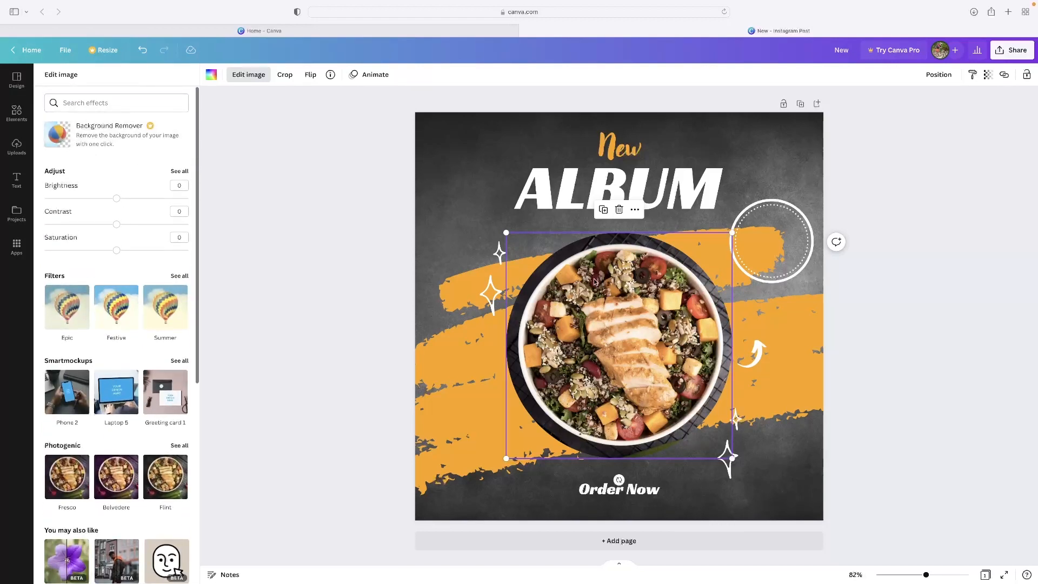
pyautogui.click(636, 210)
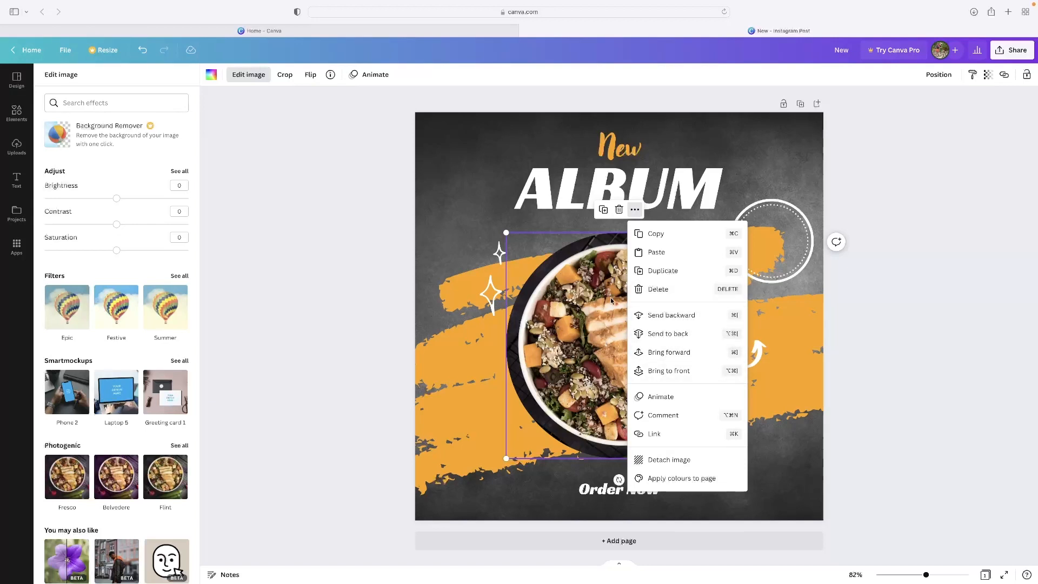
pyautogui.click(596, 277)
pyautogui.moveTo(643, 325); pyautogui.dragTo(644, 232)
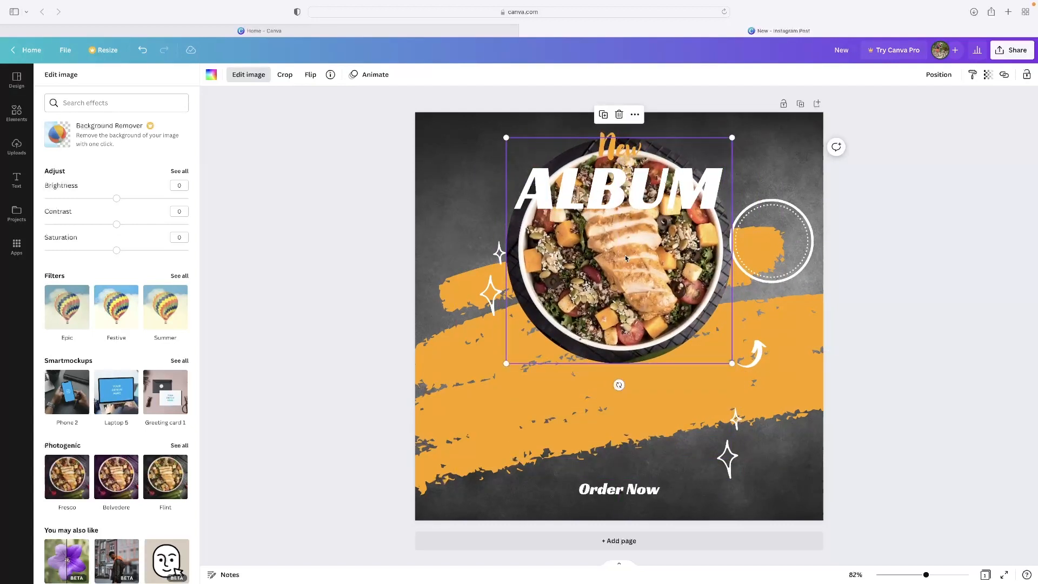
# Reorder the photo's layers, finally sending it to the back beneath the orange brush strokes
pyautogui.rightClick(644, 295)
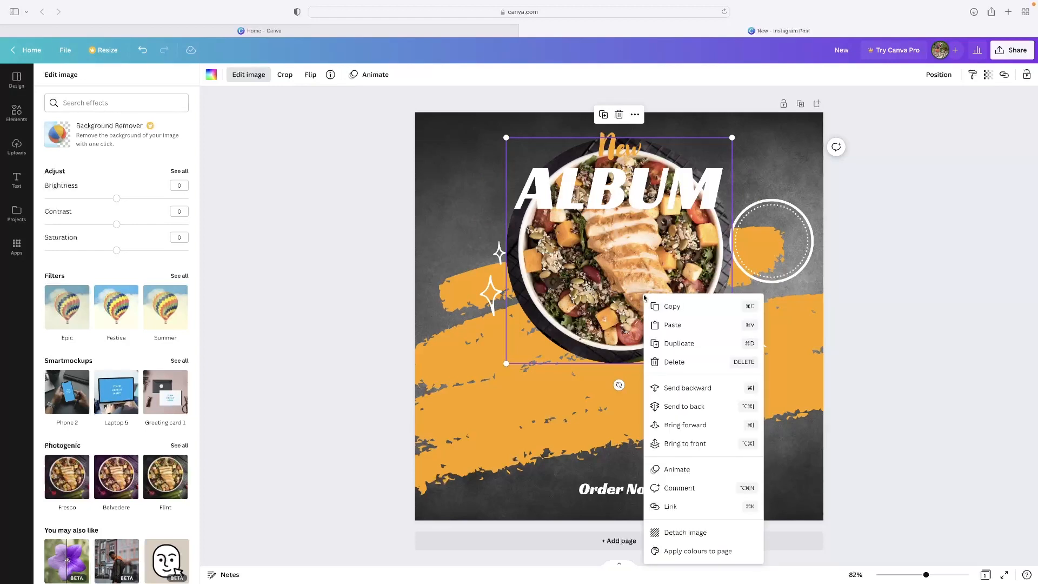
pyautogui.click(697, 425)
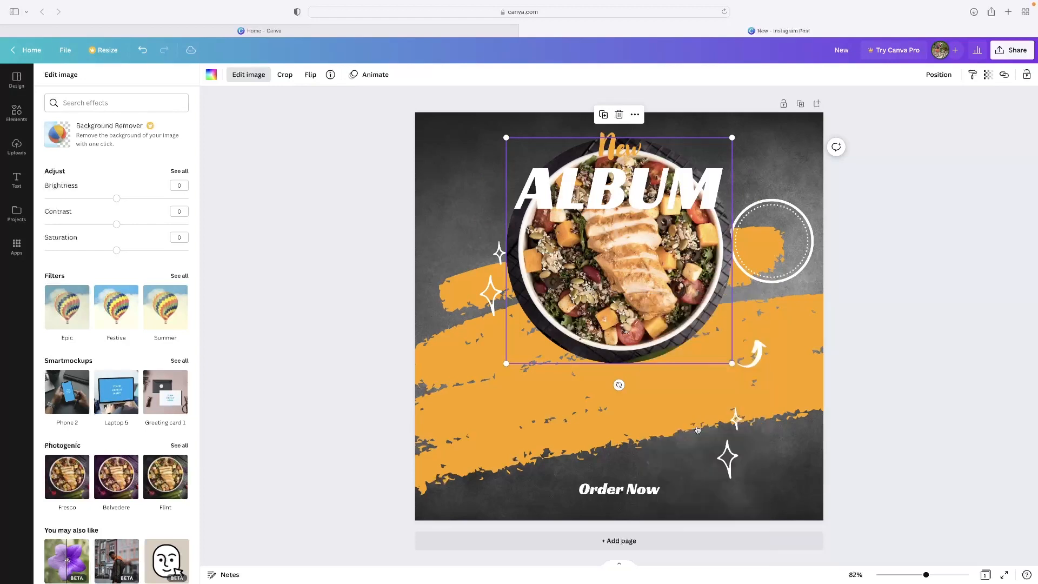
pyautogui.rightClick(642, 339)
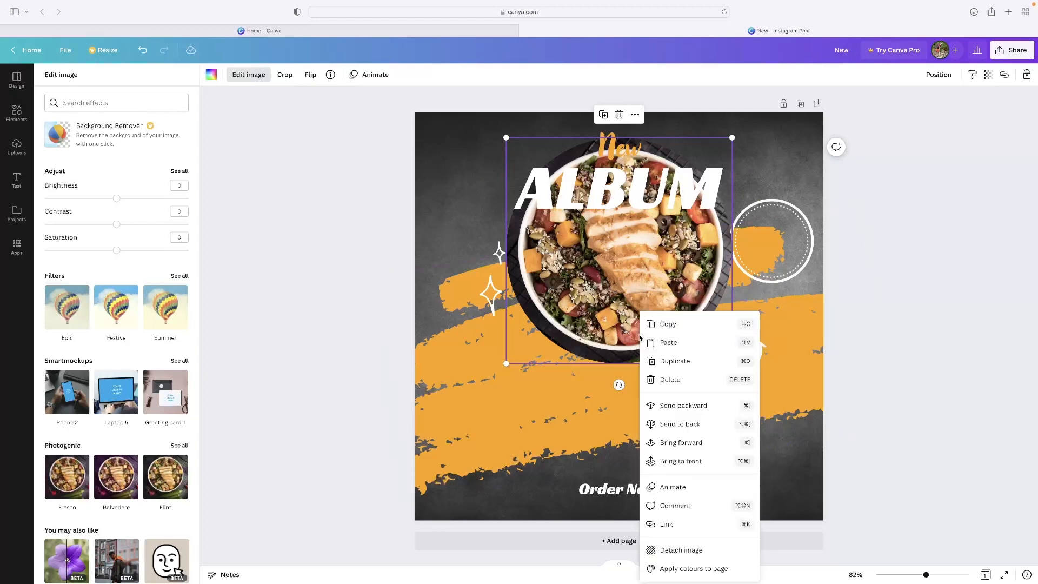
pyautogui.click(691, 465)
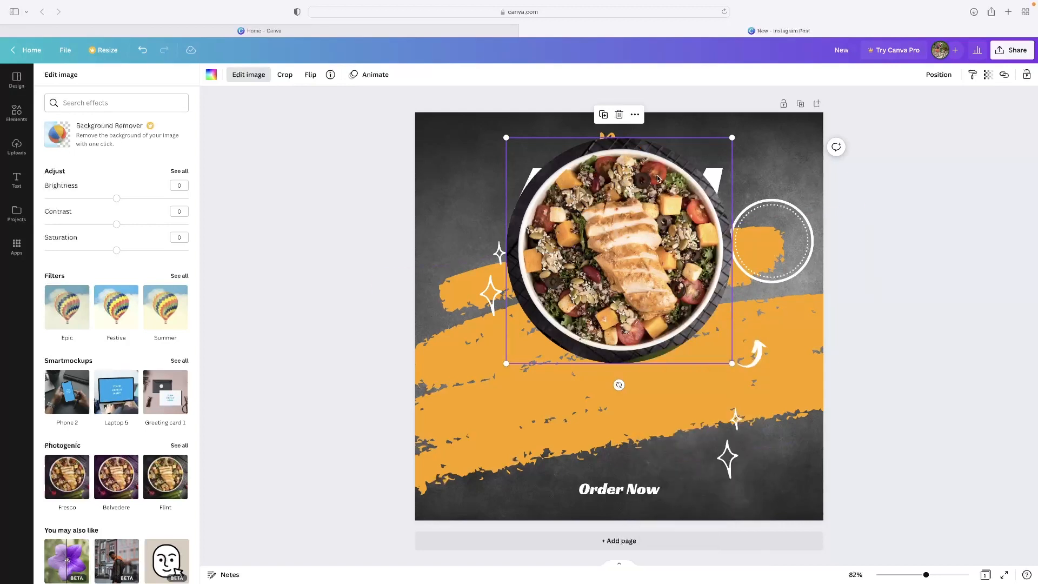
pyautogui.rightClick(620, 223)
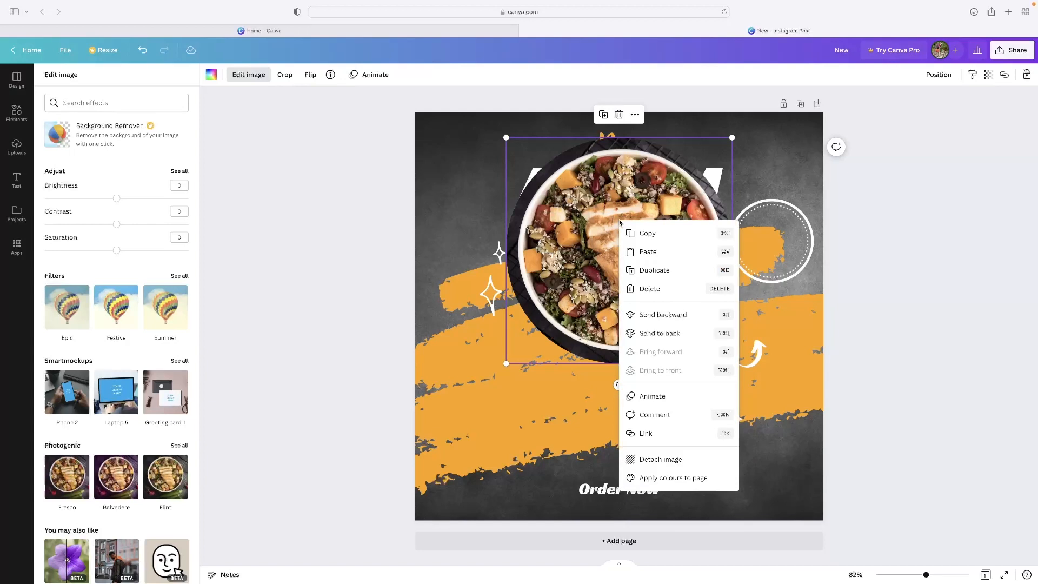
pyautogui.click(668, 333)
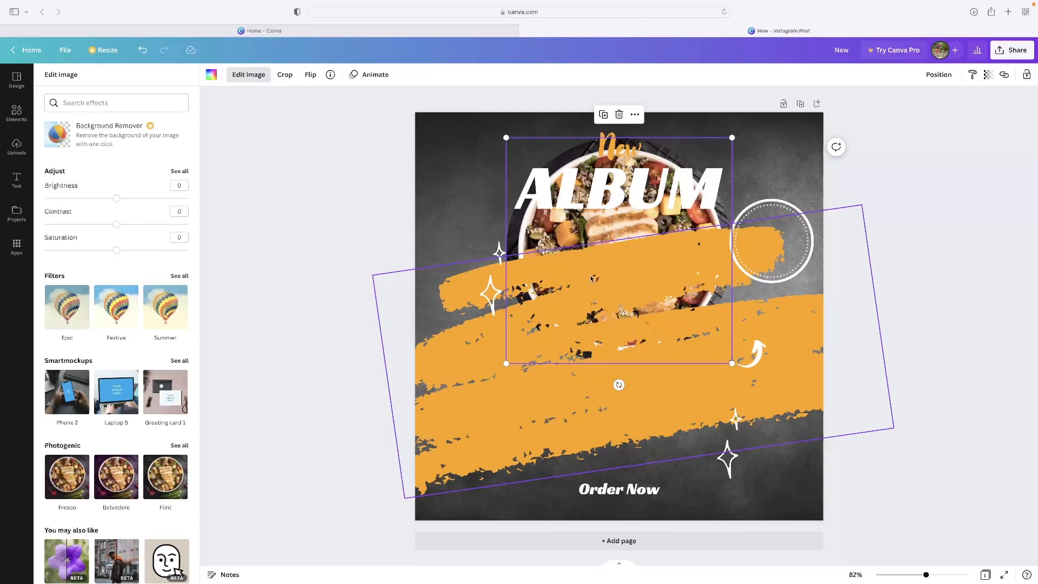
pyautogui.rightClick(624, 285)
pyautogui.click(560, 335)
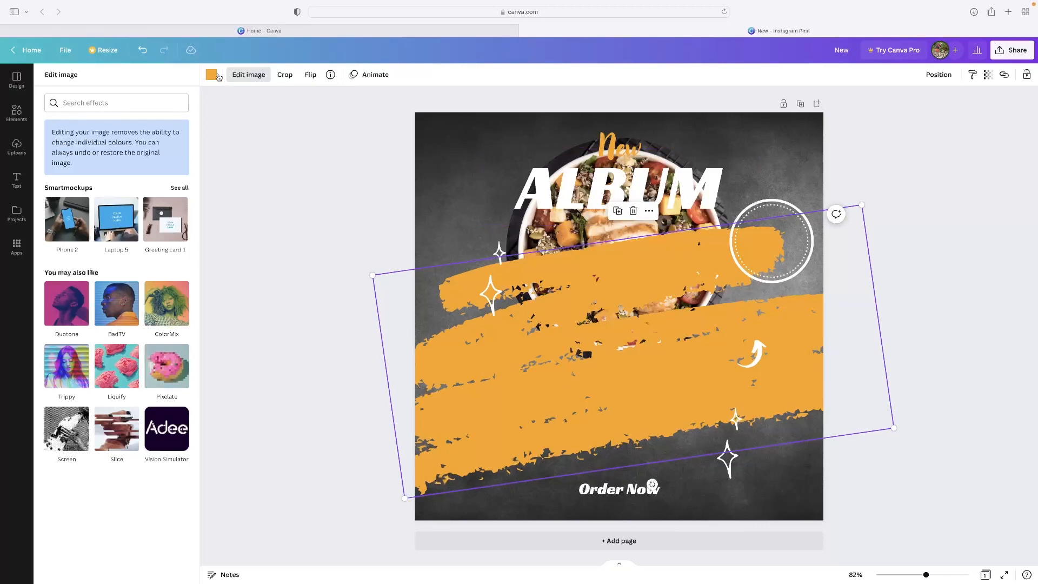
# Recolour the orange brush strokes beige
pyautogui.click(565, 240)
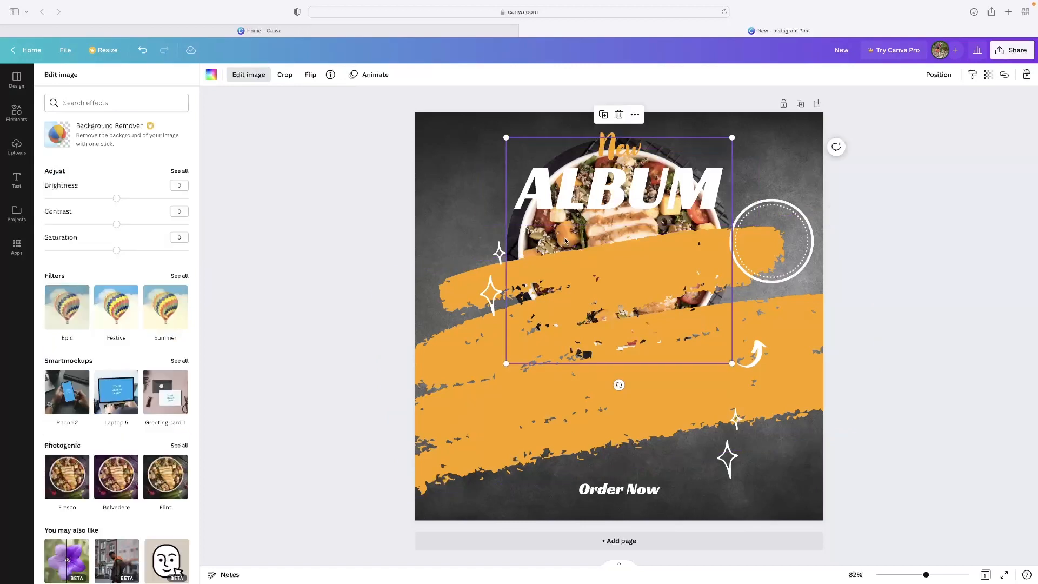
pyautogui.click(607, 374)
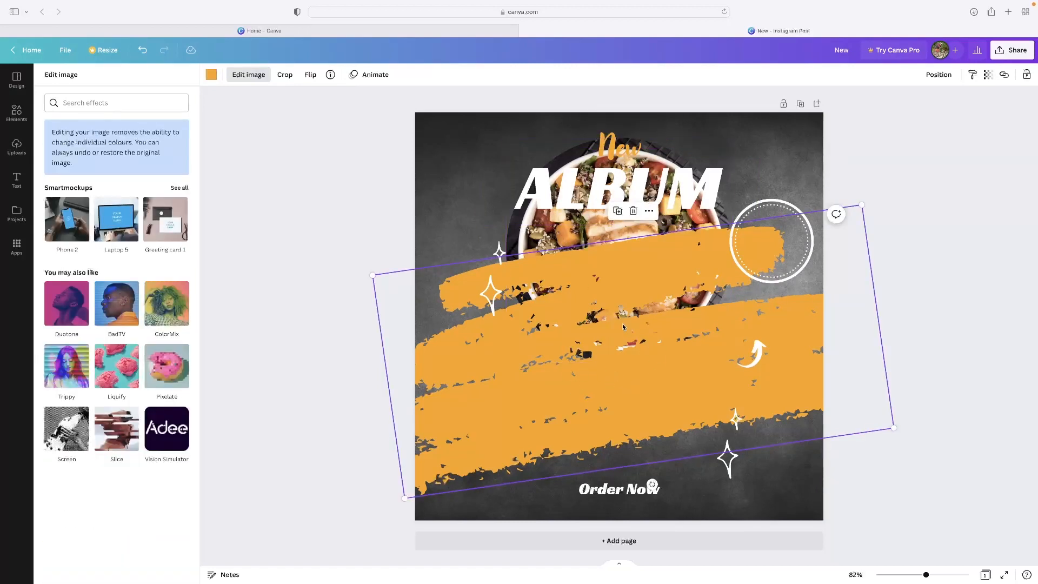
pyautogui.click(211, 75)
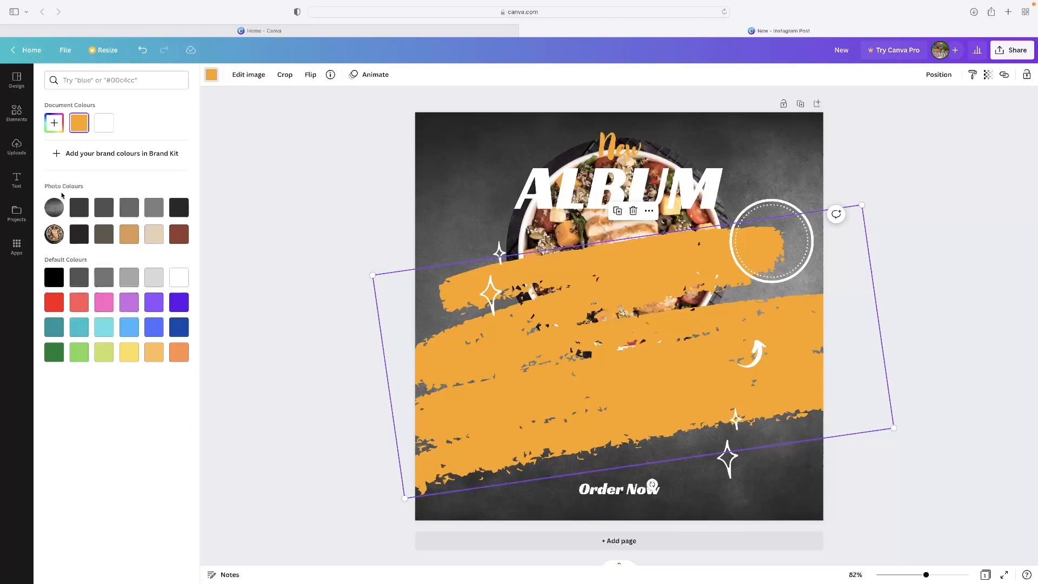
pyautogui.click(154, 239)
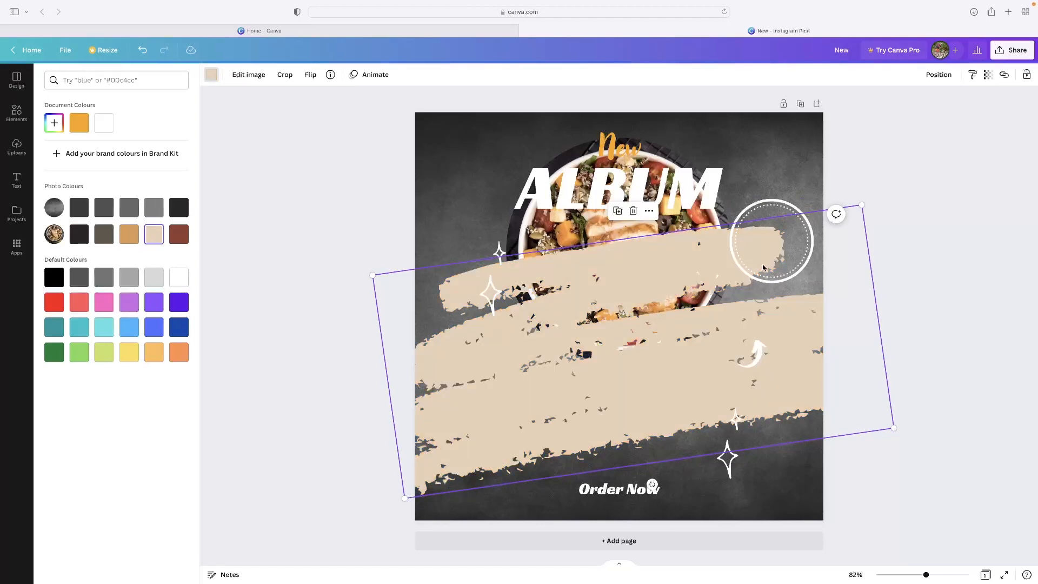
# Send the brush strokes to the back and move the salad bowl slightly lower
pyautogui.rightClick(568, 305)
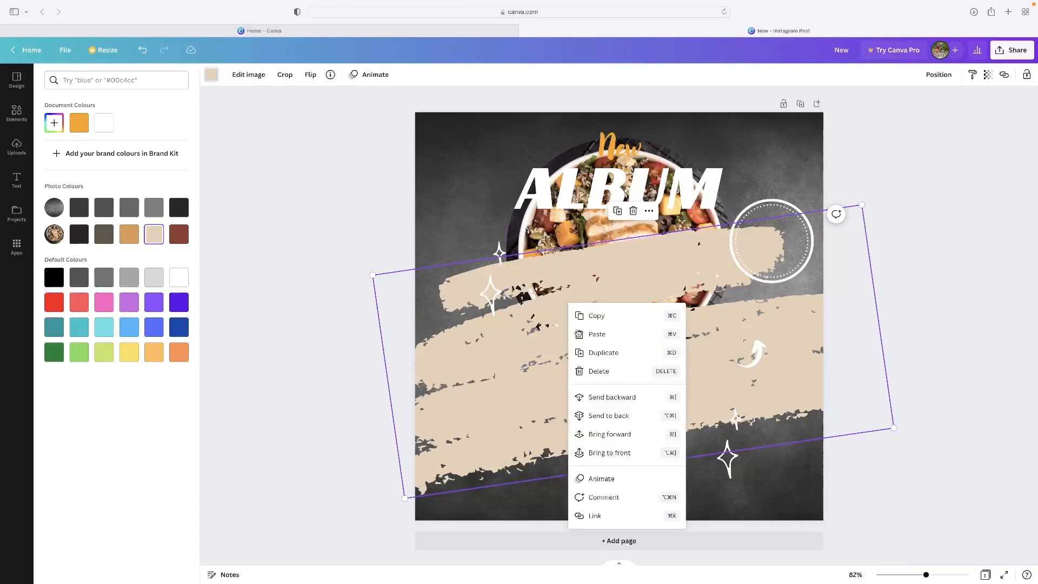
pyautogui.click(631, 415)
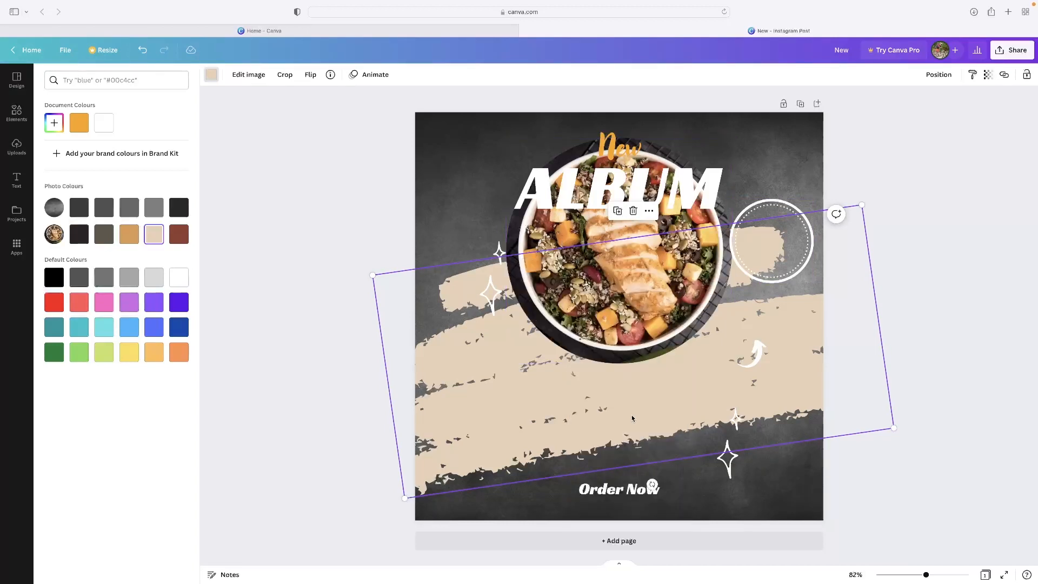
pyautogui.moveTo(613, 273); pyautogui.dragTo(610, 318)
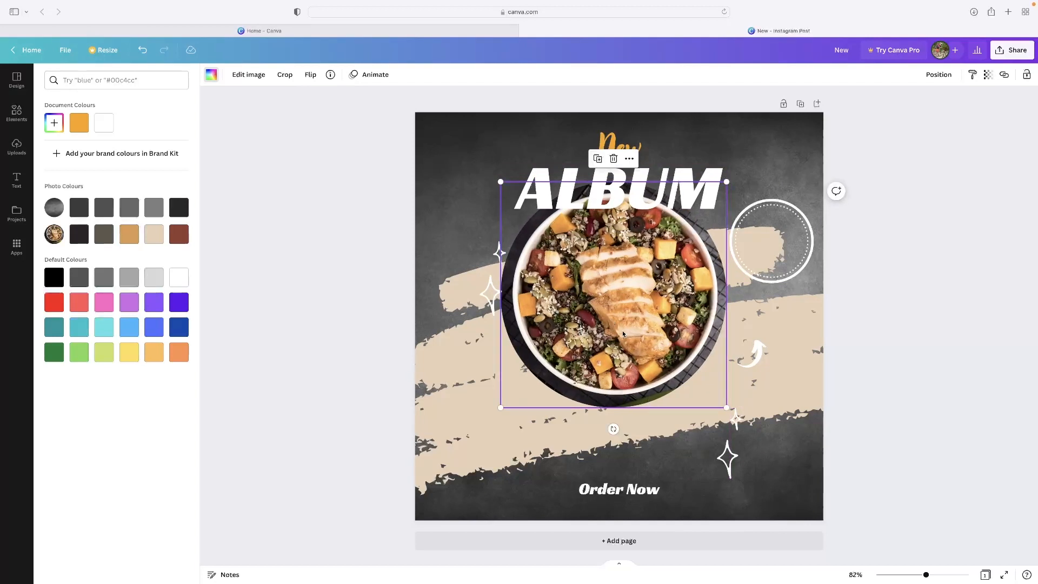
# Check the bowl photo's crop, then drag it down between the ALBUM heading and Order Now
pyautogui.doubleClick(621, 330)
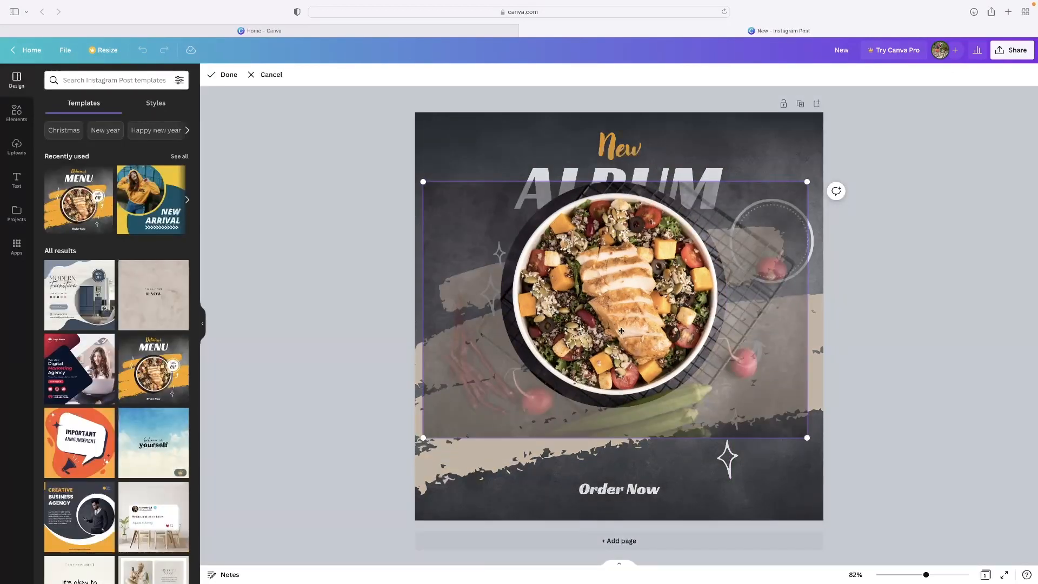
pyautogui.click(879, 252)
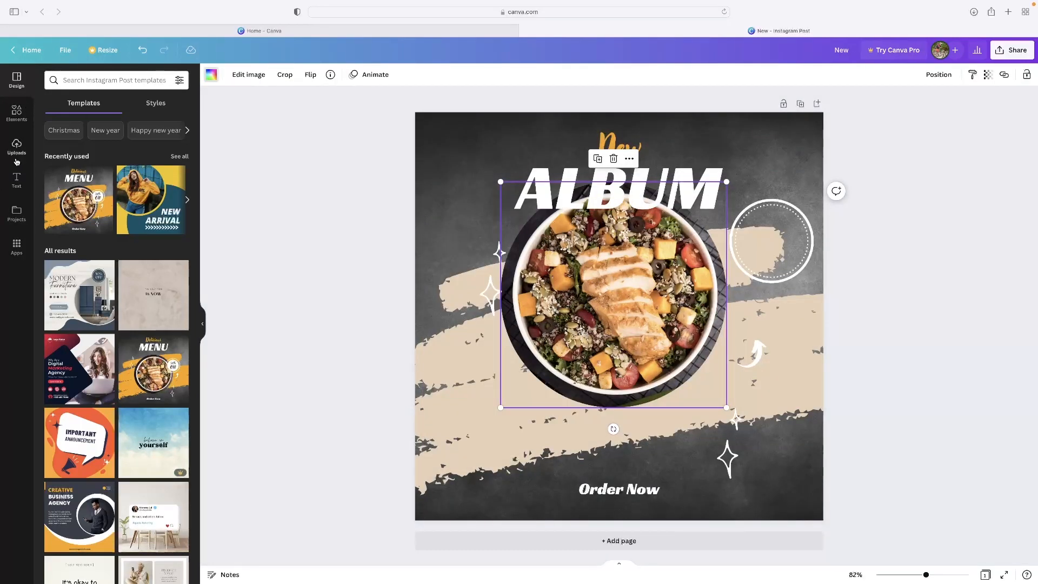
pyautogui.click(8, 120)
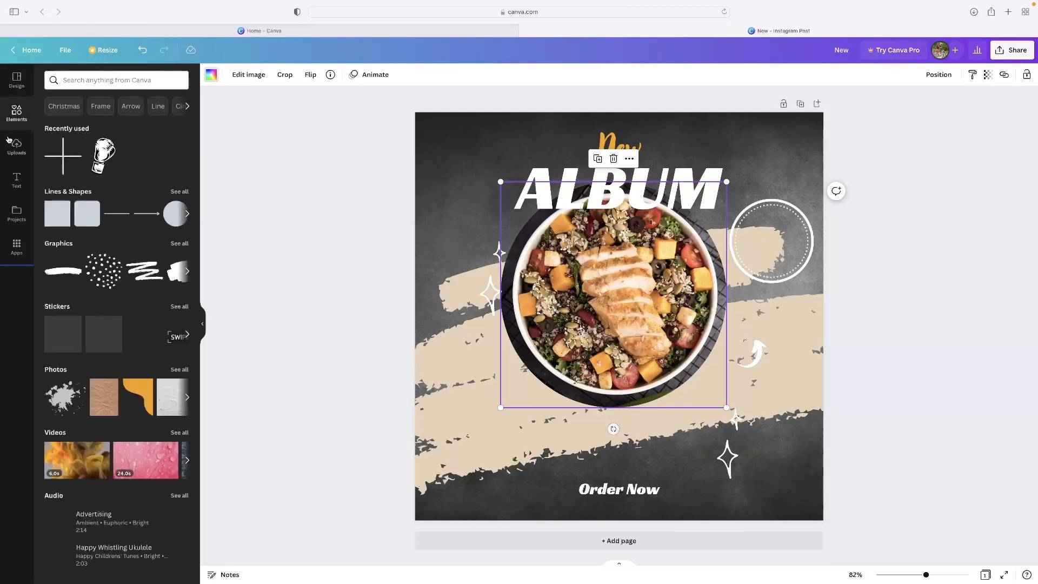
pyautogui.click(16, 151)
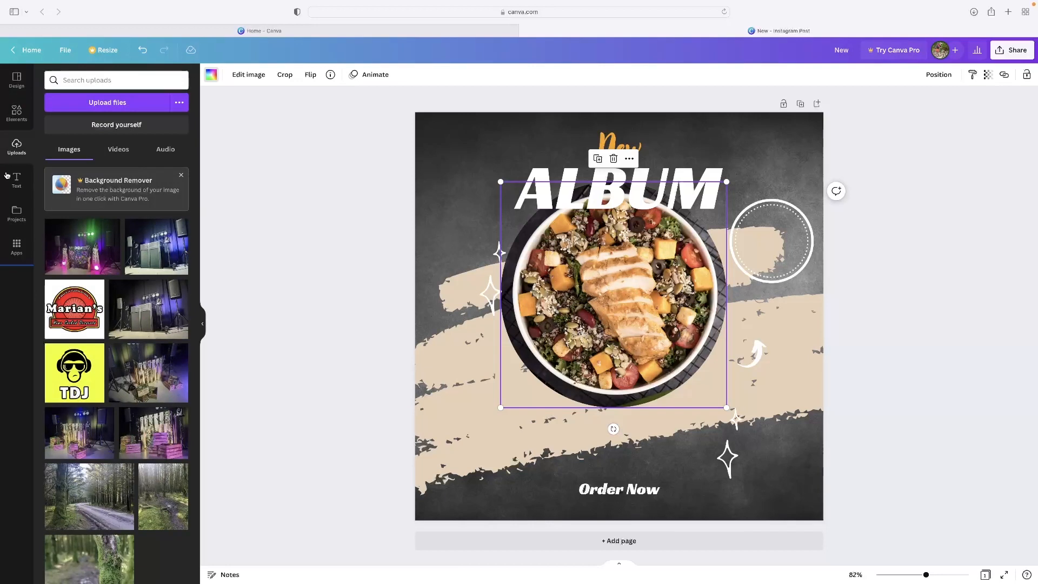
pyautogui.click(9, 190)
pyautogui.click(16, 80)
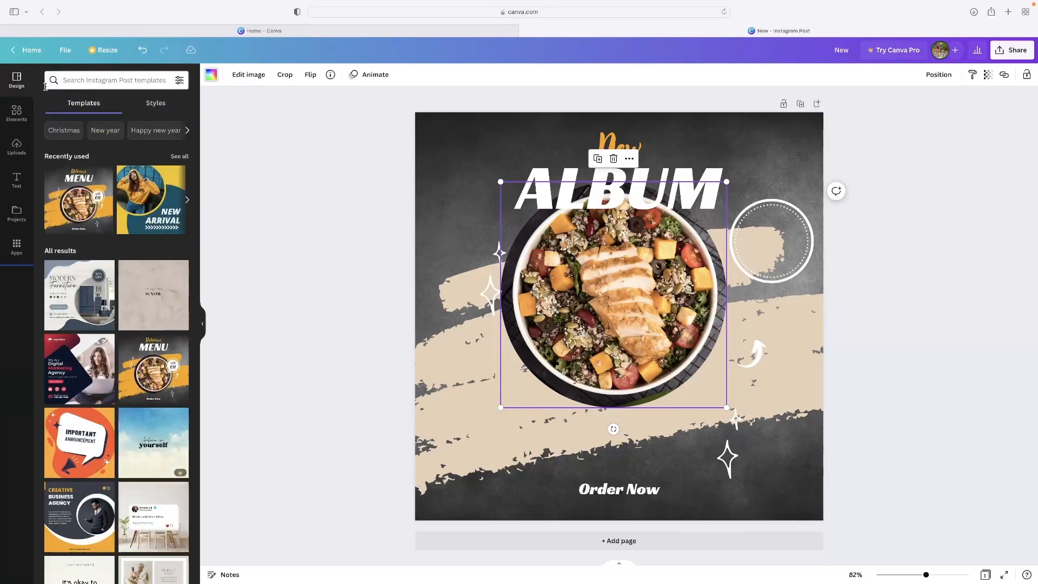
pyautogui.moveTo(567, 291); pyautogui.dragTo(559, 334)
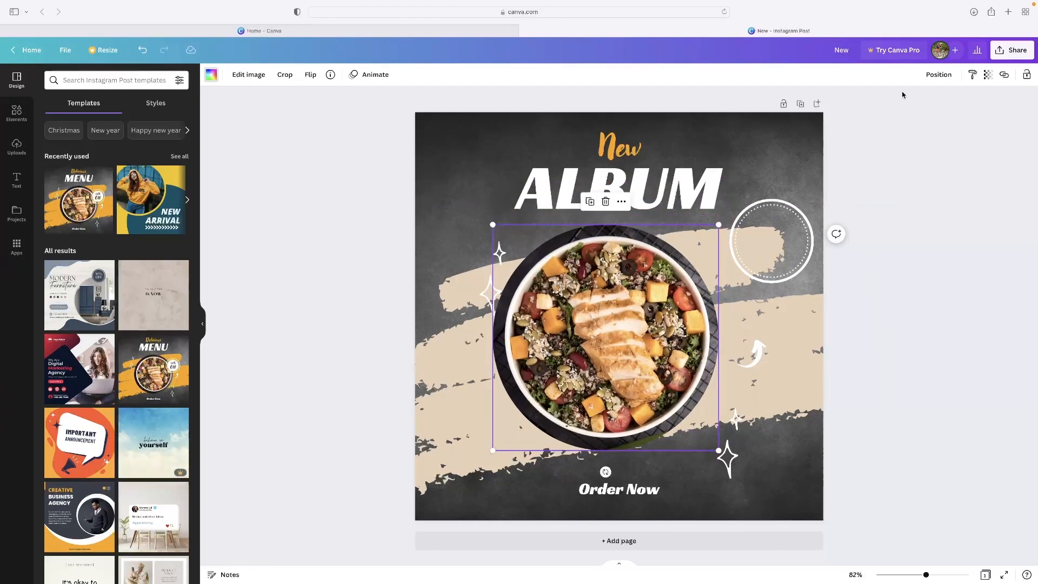
# Download the post as a 1080 × 1080 px PNG, then nudge the bowl slightly right
pyautogui.click(1012, 53)
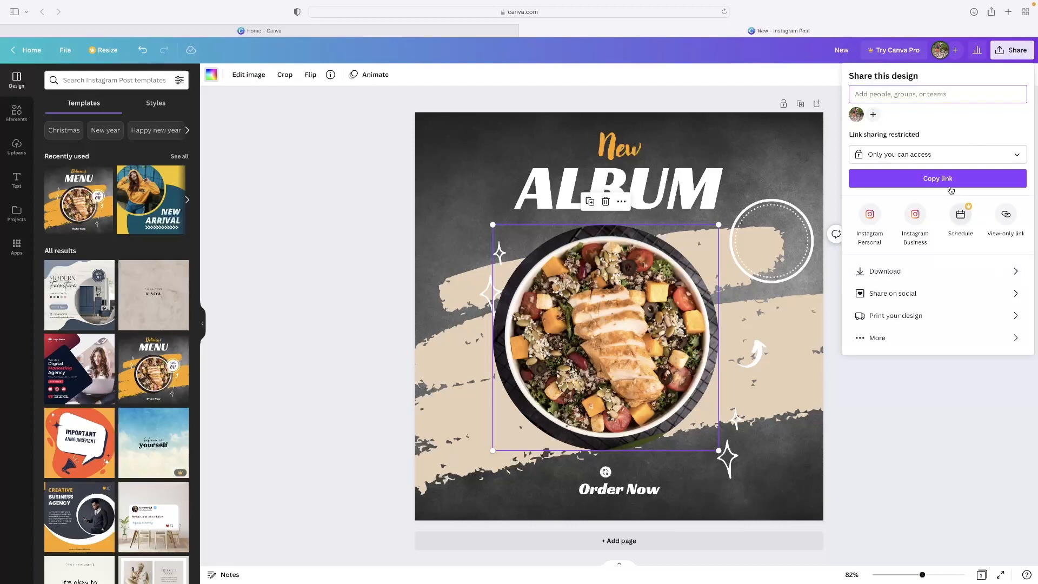
pyautogui.click(905, 276)
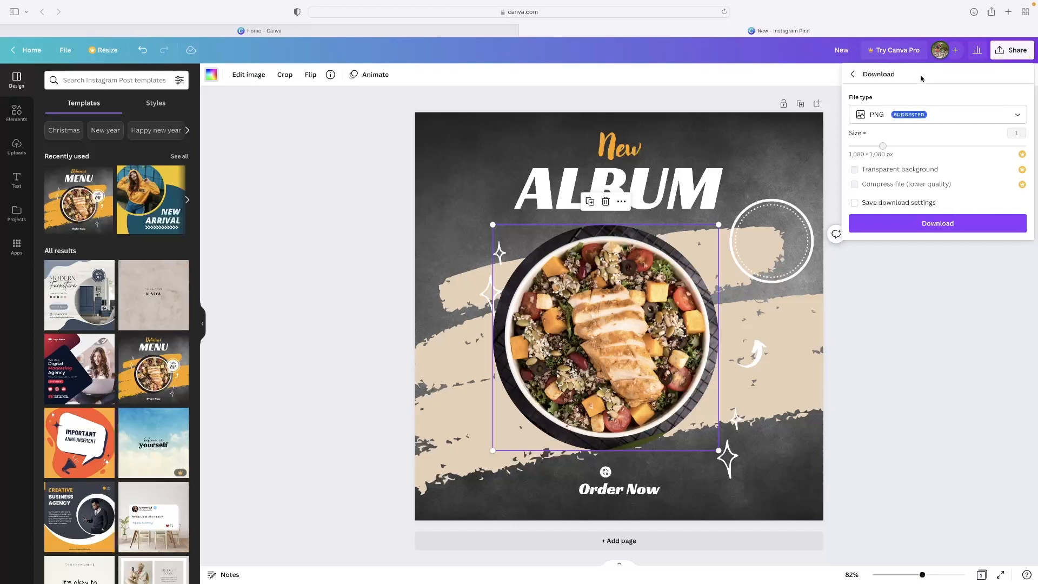
pyautogui.click(941, 224)
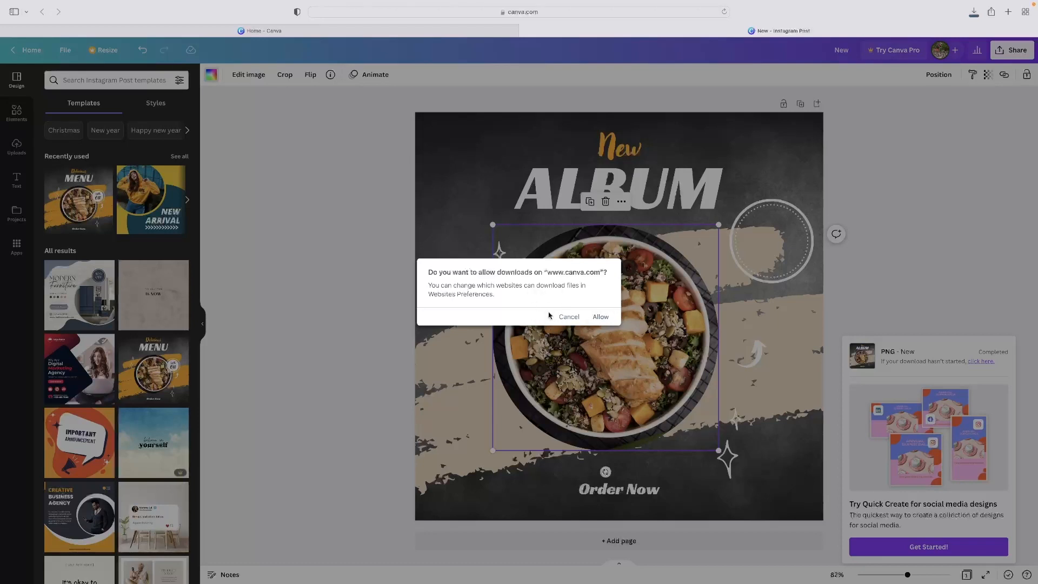
pyautogui.click(569, 318)
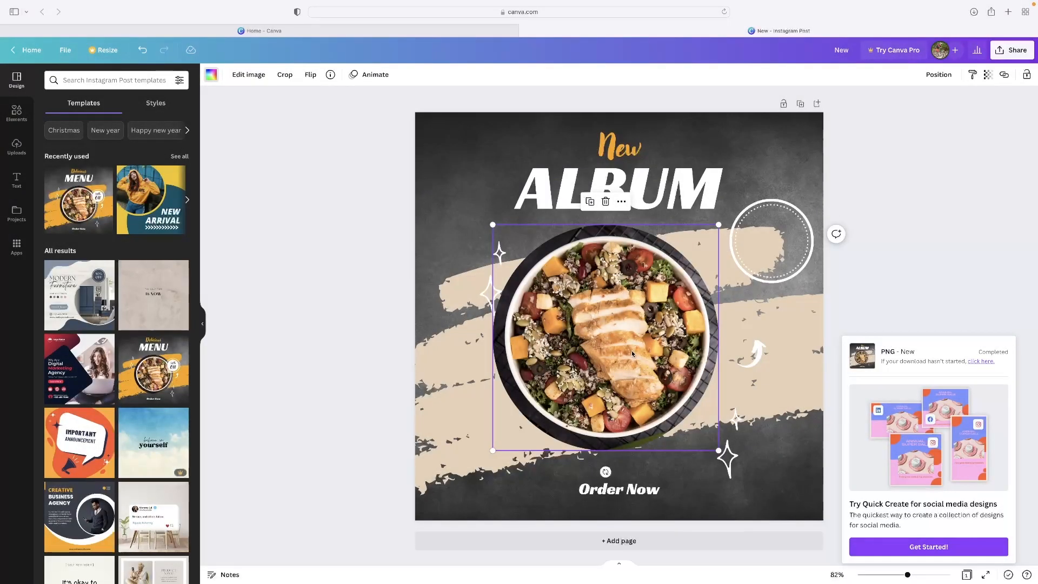
pyautogui.moveTo(631, 350); pyautogui.dragTo(642, 348)
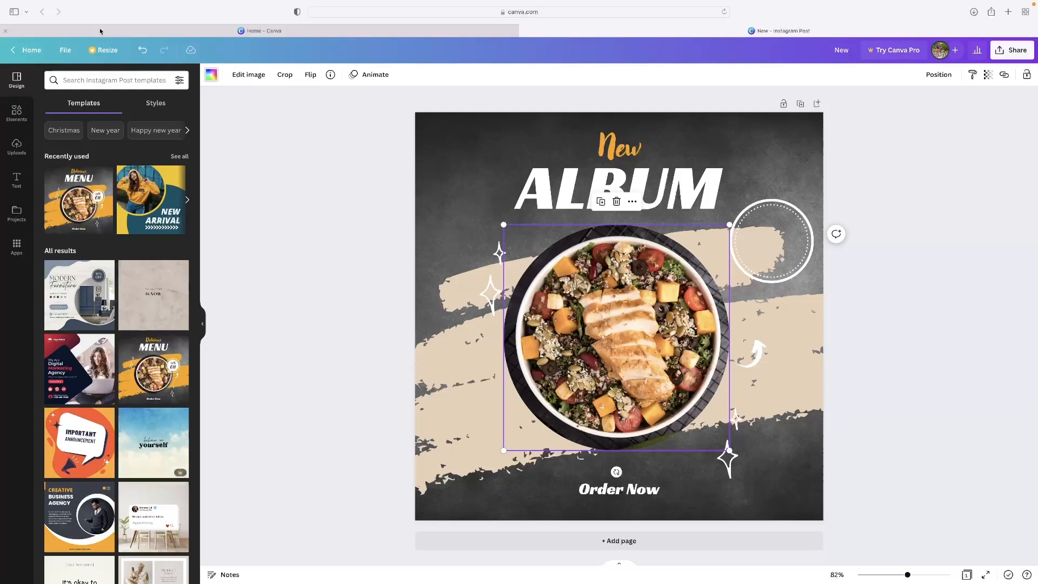
# Return to the Canva home page and locate the 'New' design in recent designs
pyautogui.click(31, 51)
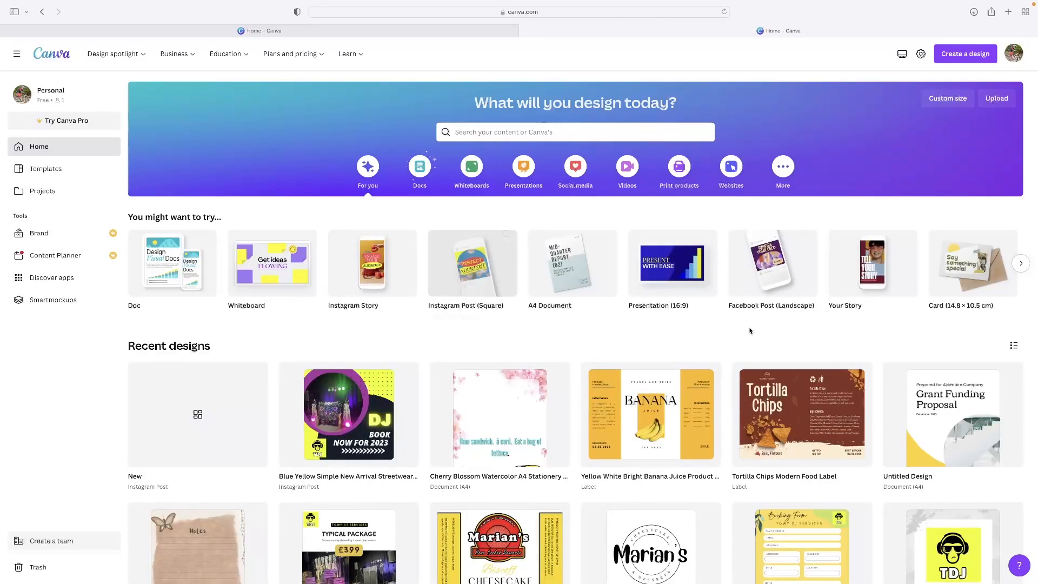
pyautogui.scroll(-5, 604, 359)
pyautogui.scroll(3, 750, 304)
pyautogui.scroll(2, 749, 304)
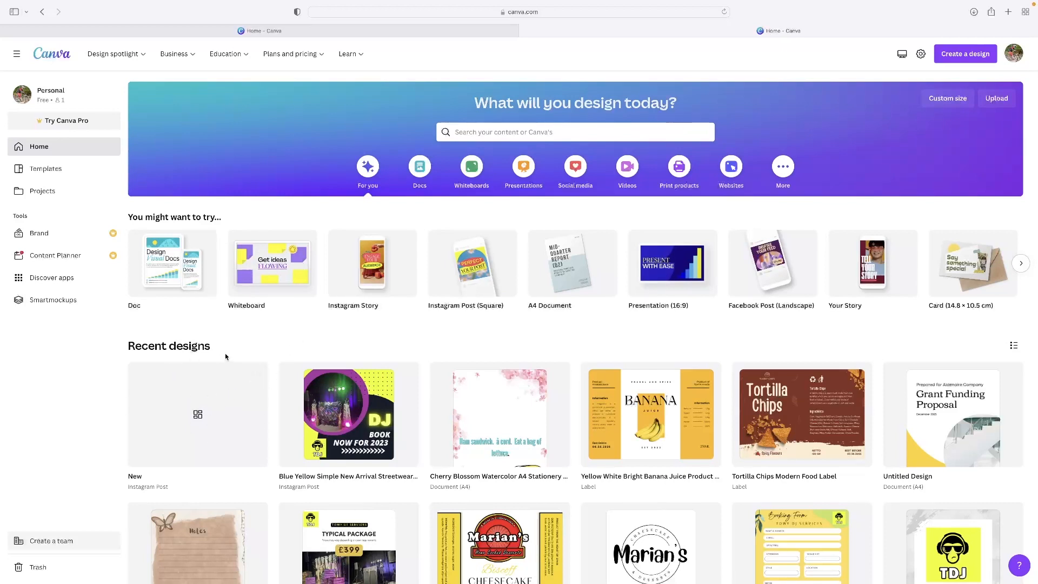
pyautogui.scroll(-5, 297, 438)
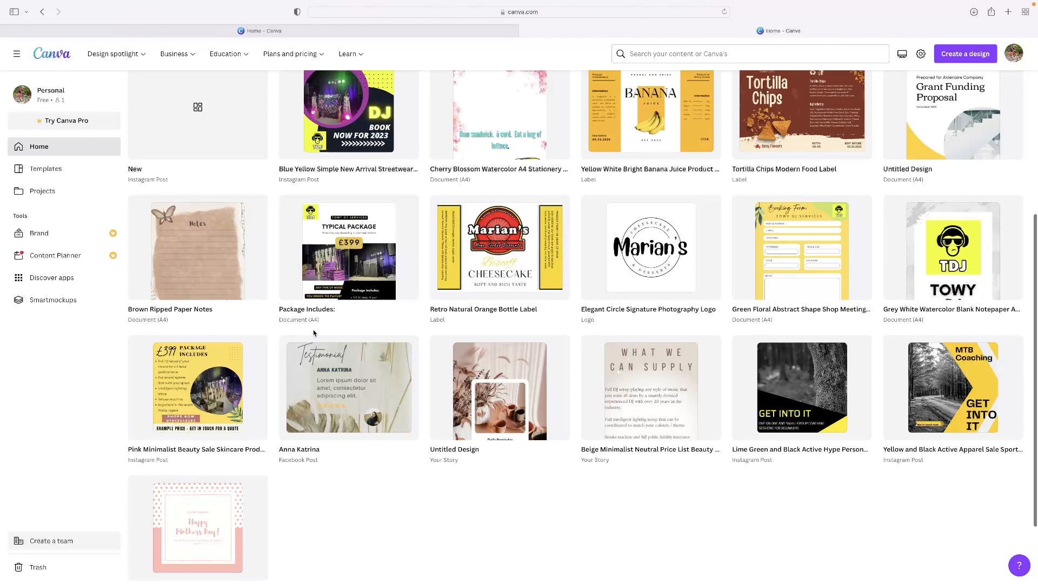
pyautogui.scroll(2, 238, 426)
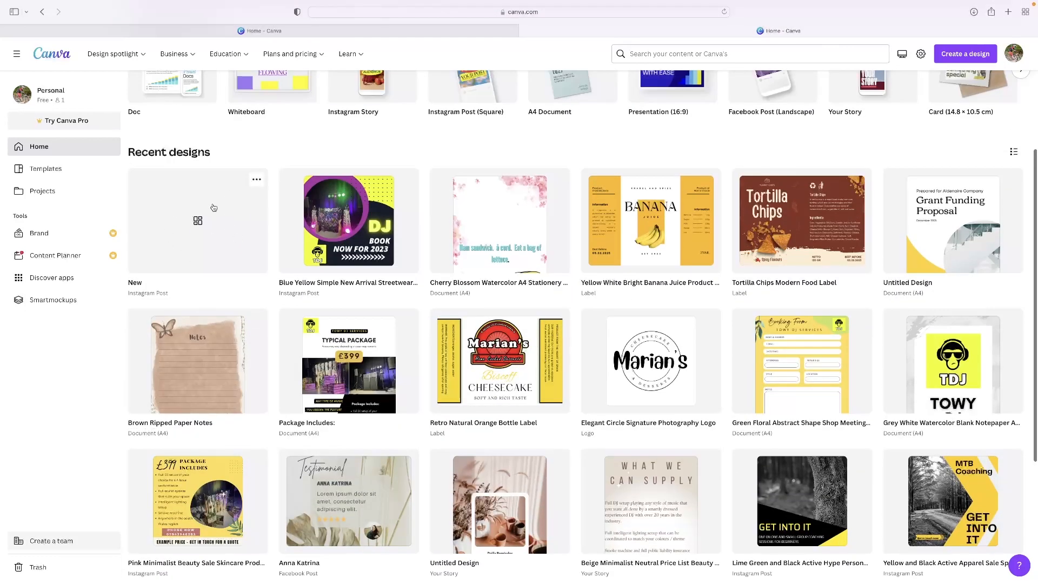
pyautogui.scroll(1, 172, 235)
pyautogui.scroll(1, 171, 234)
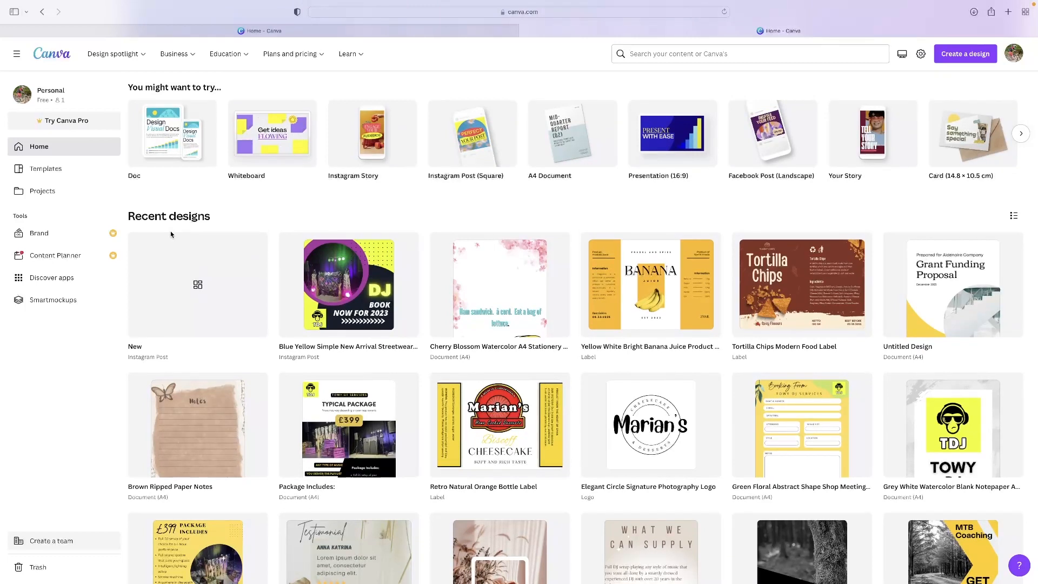
# Move the 'New' Instagram post design to the trash from its options menu
pyautogui.moveTo(242, 249)
pyautogui.click(256, 245)
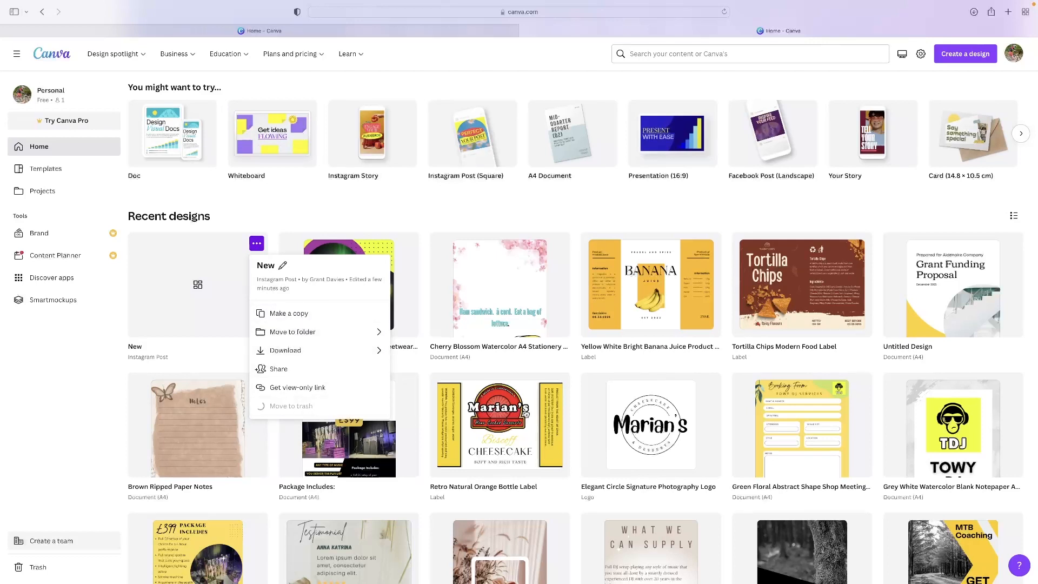
pyautogui.click(291, 406)
pyautogui.scroll(-1, 747, 312)
pyautogui.scroll(3, 565, 274)
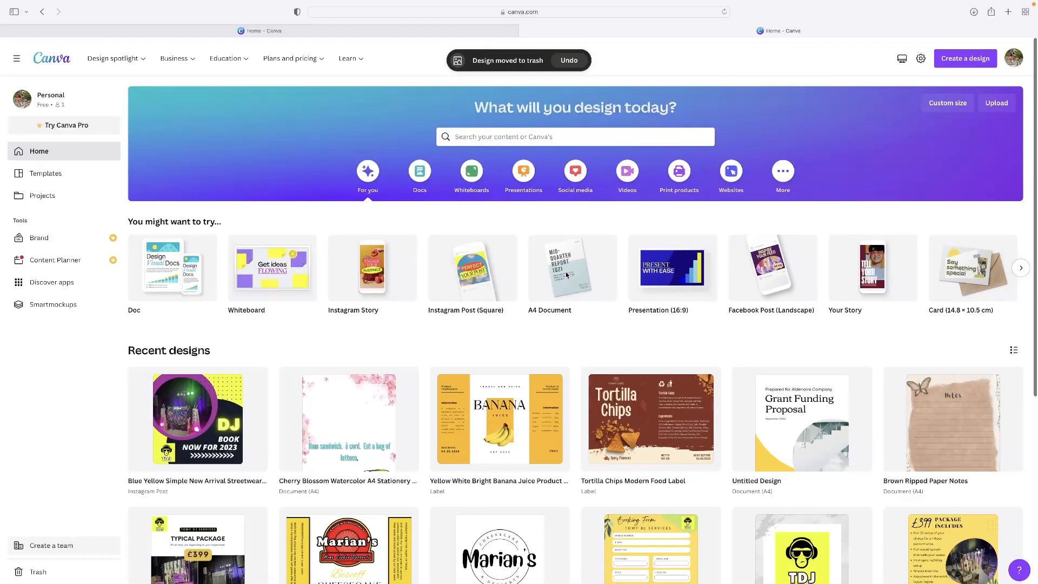
pyautogui.moveTo(565, 274)
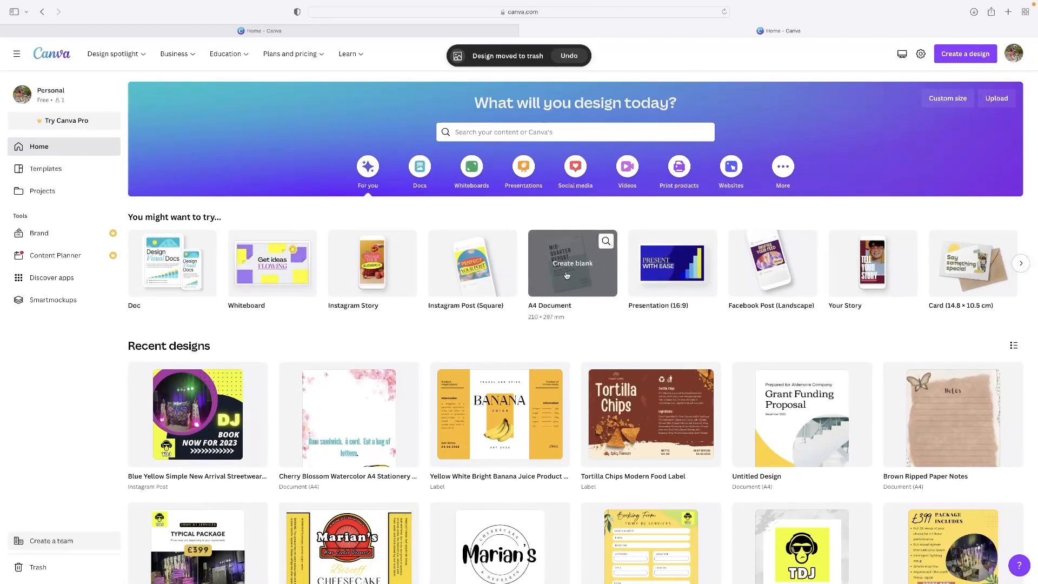